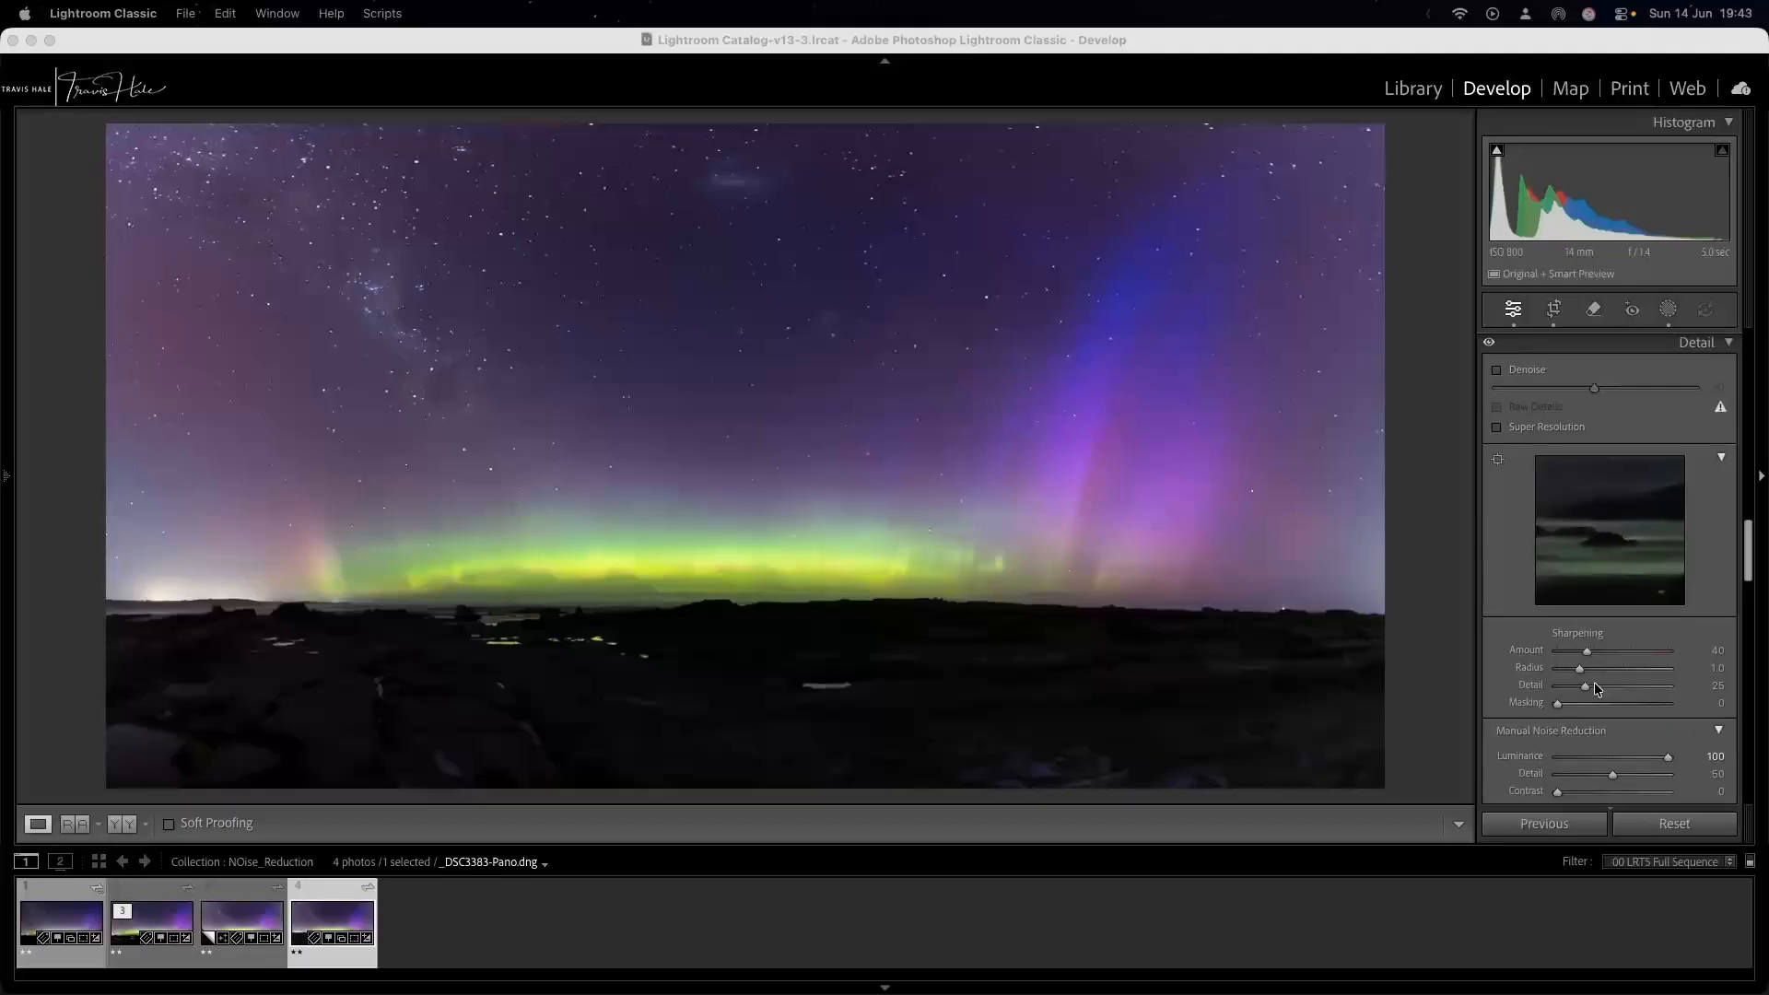
# Set the panorama's manual Luminance and Color noise reduction to 0.
pyautogui.scroll(-1, 1570, 719)
pyautogui.click(1556, 746)
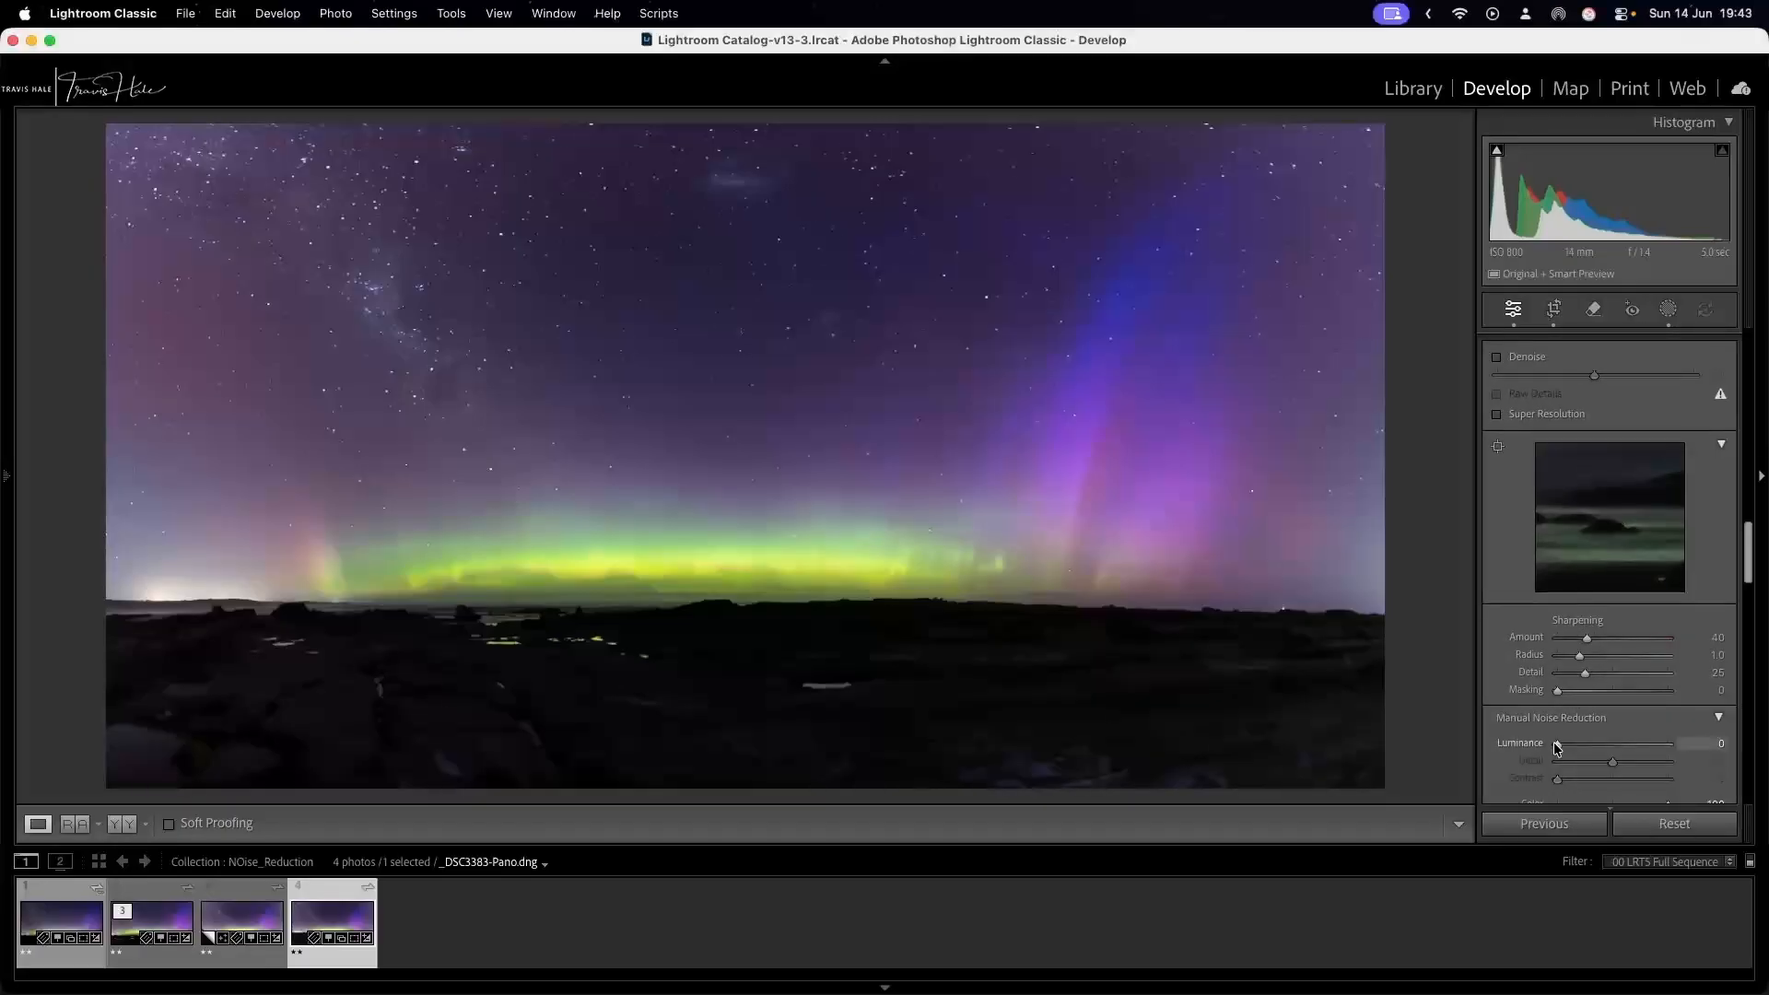
pyautogui.scroll(-5, 1556, 746)
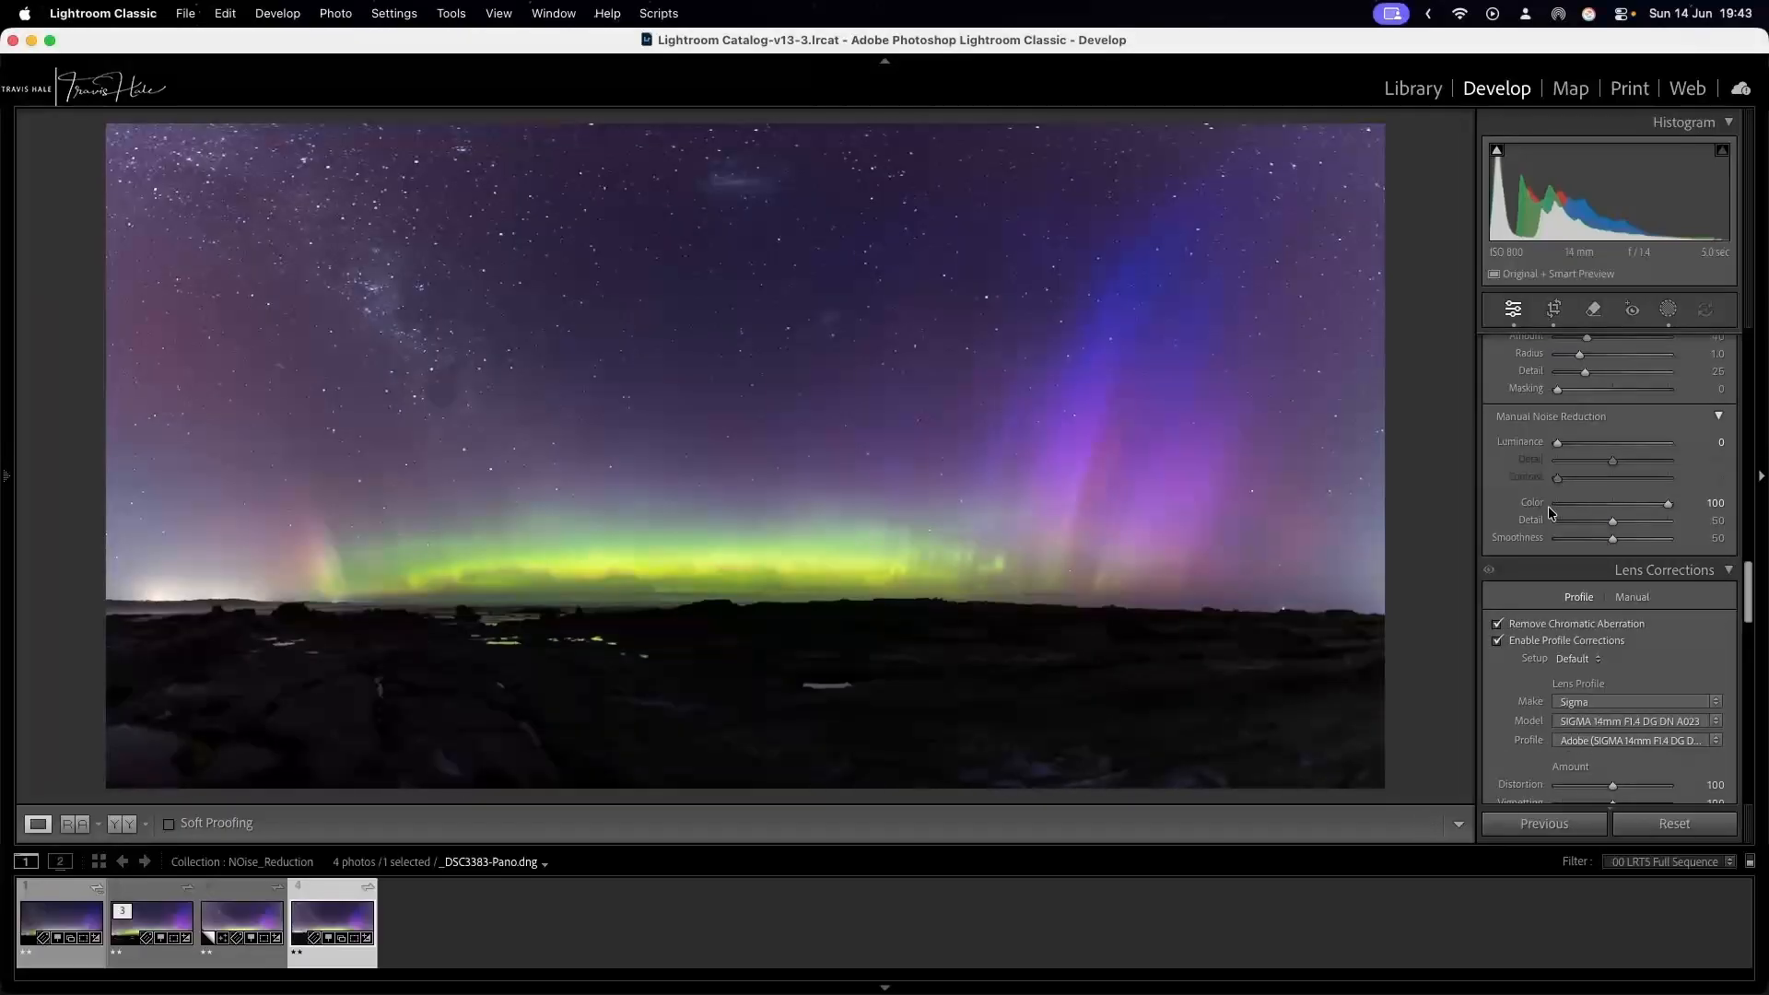
pyautogui.click(1555, 504)
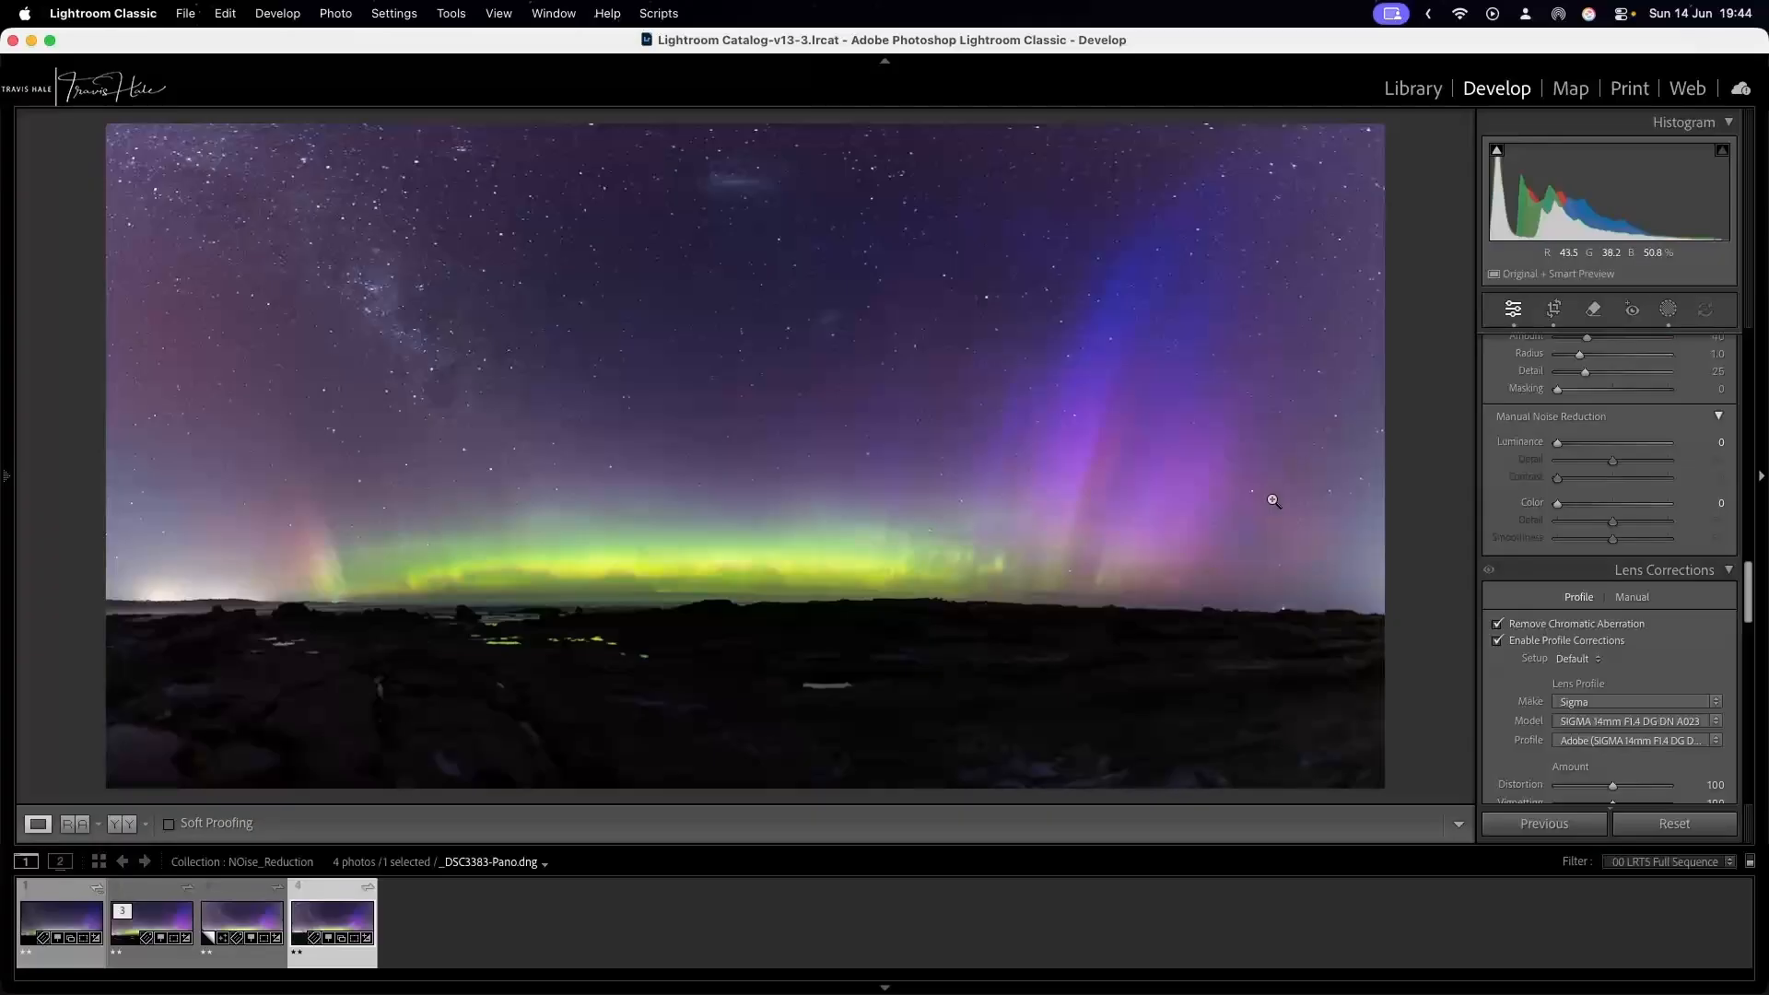
pyautogui.scroll(5, 1577, 490)
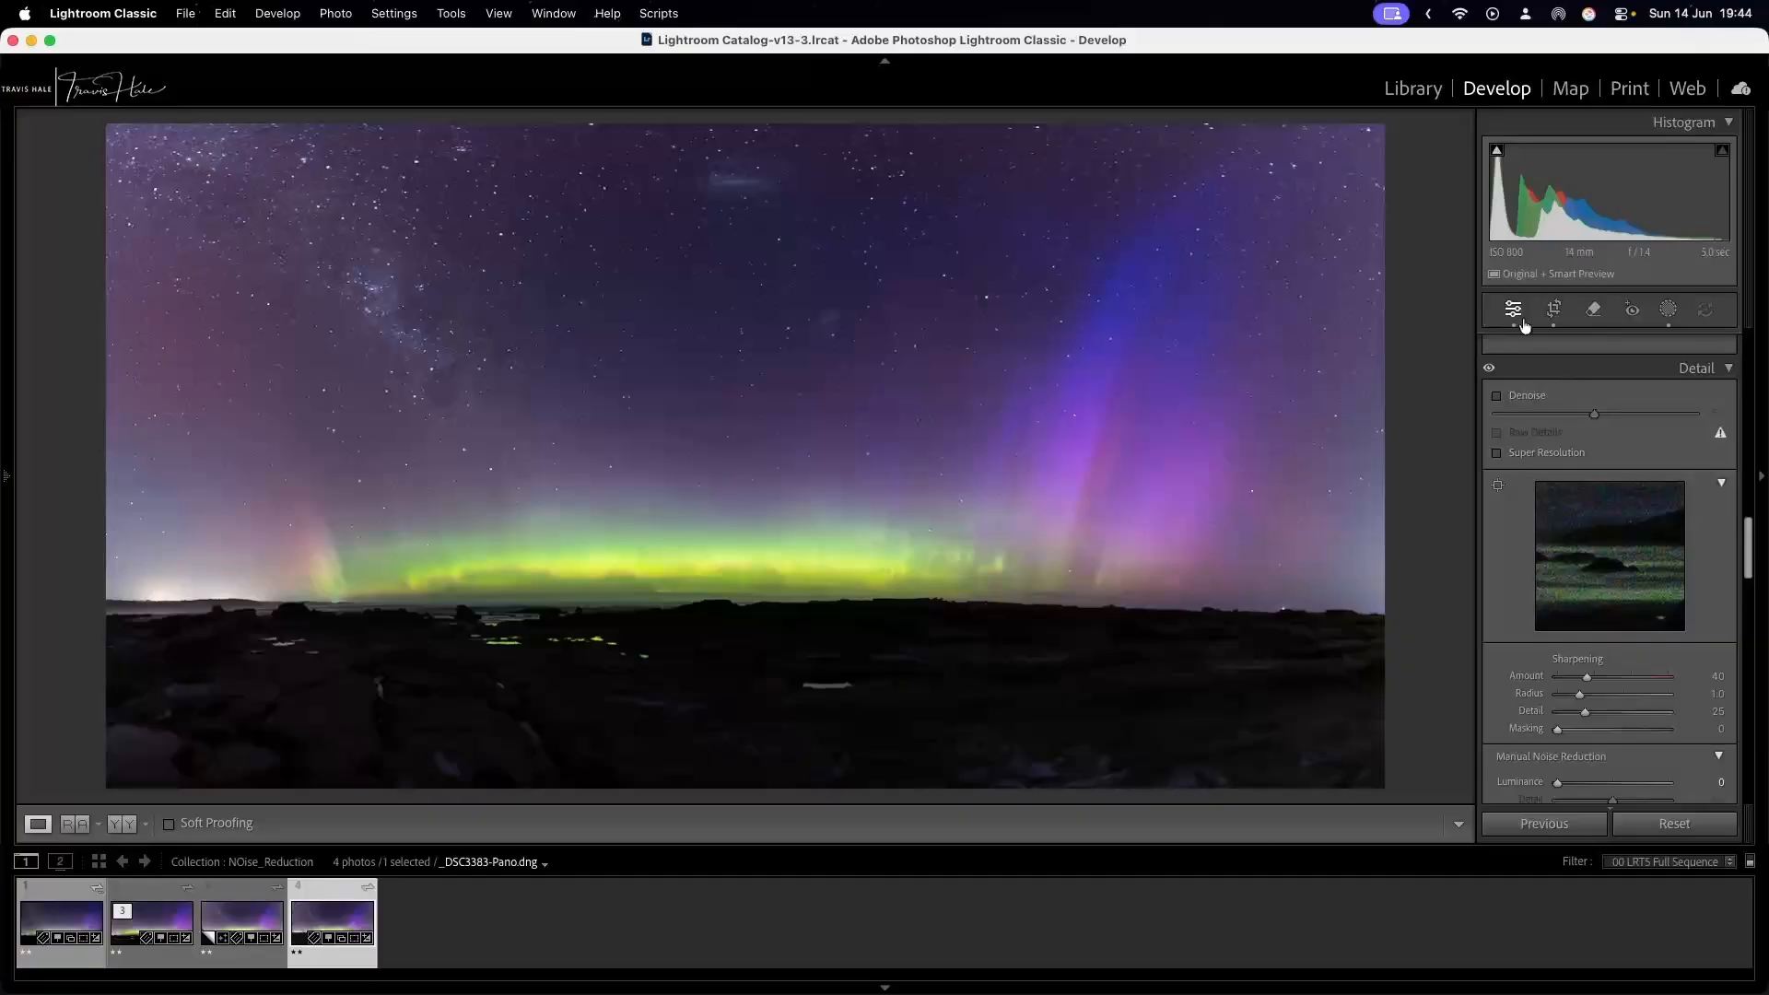
pyautogui.scroll(5, 1520, 561)
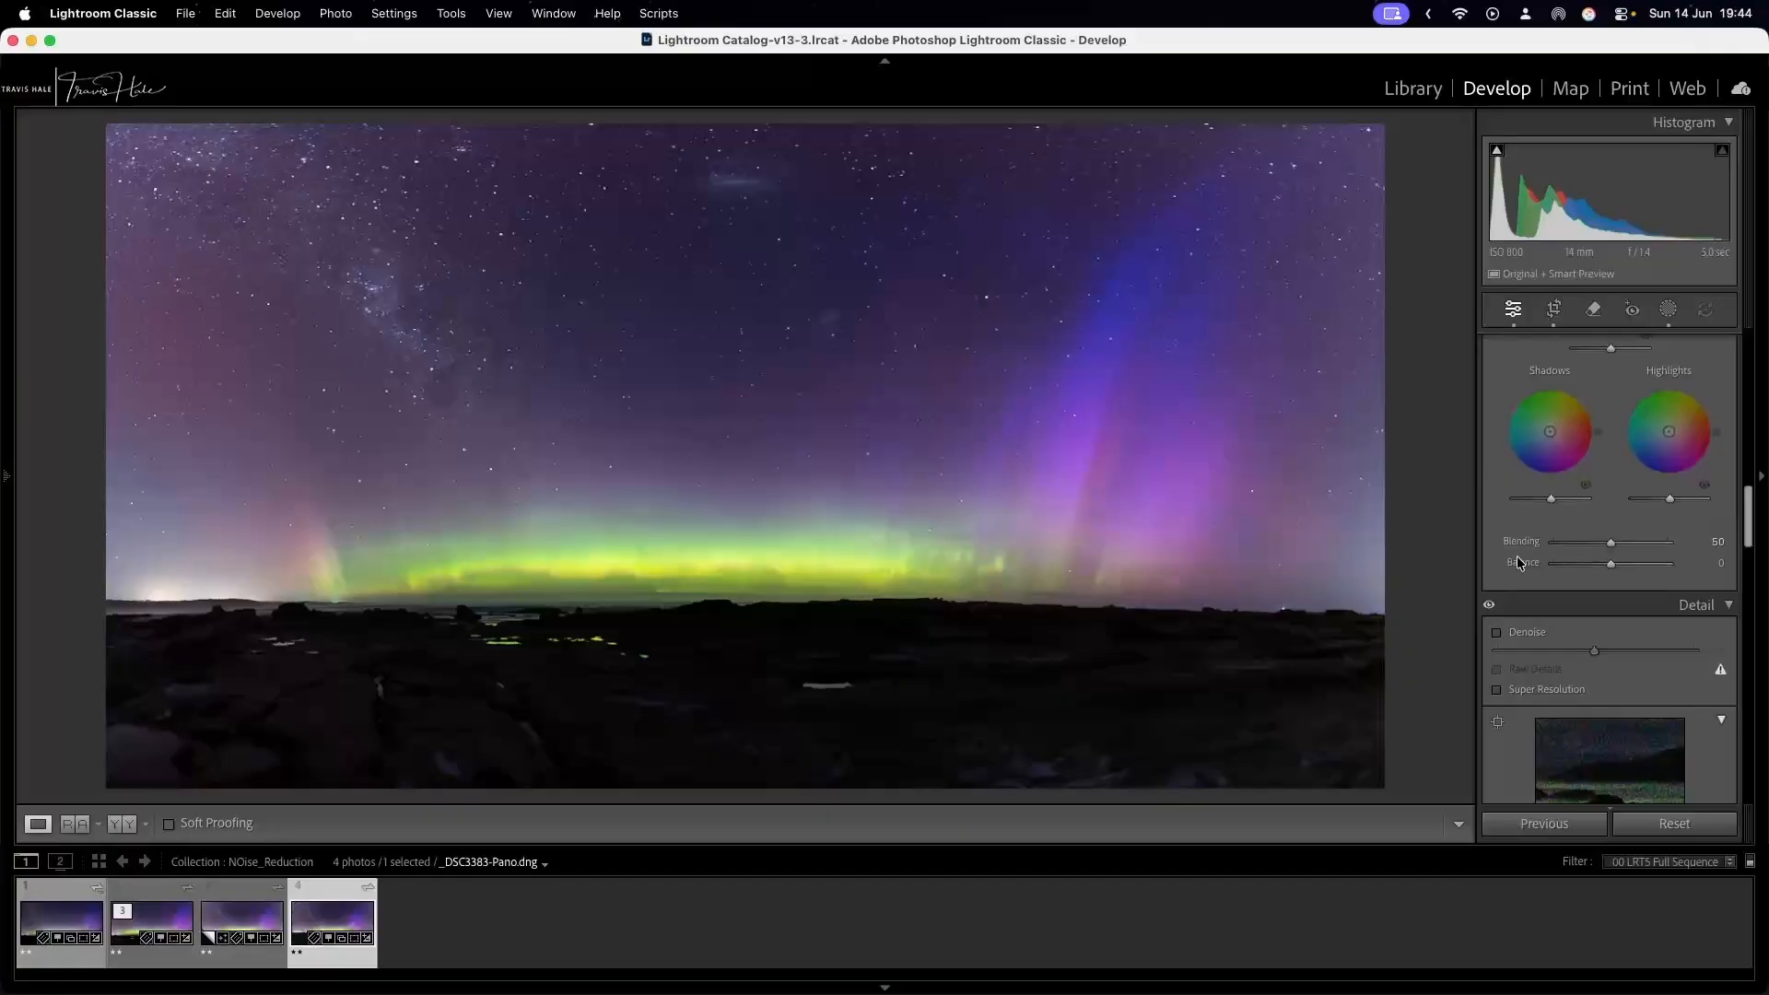
# Raise the manual Luminance and Color noise reduction to 100.
pyautogui.scroll(-4, 1518, 562)
pyautogui.scroll(-5, 1517, 555)
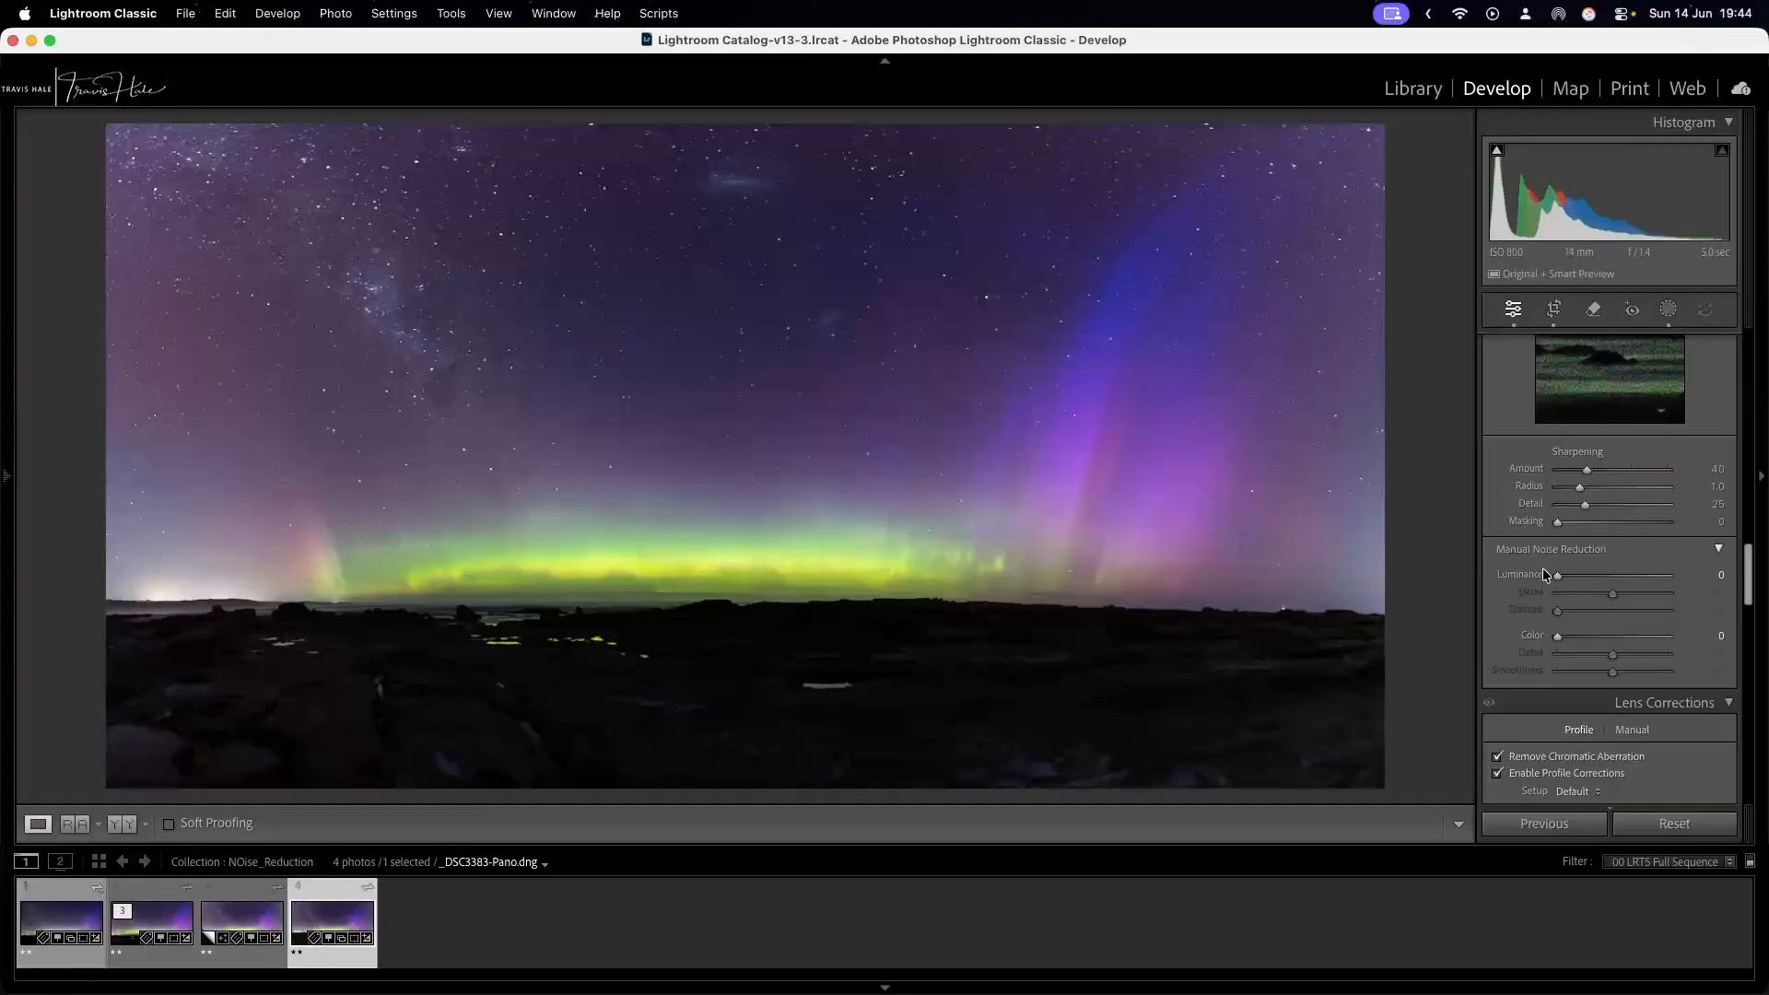
pyautogui.moveTo(1556, 575); pyautogui.dragTo(1679, 584)
pyautogui.moveTo(1557, 636); pyautogui.dragTo(1671, 637)
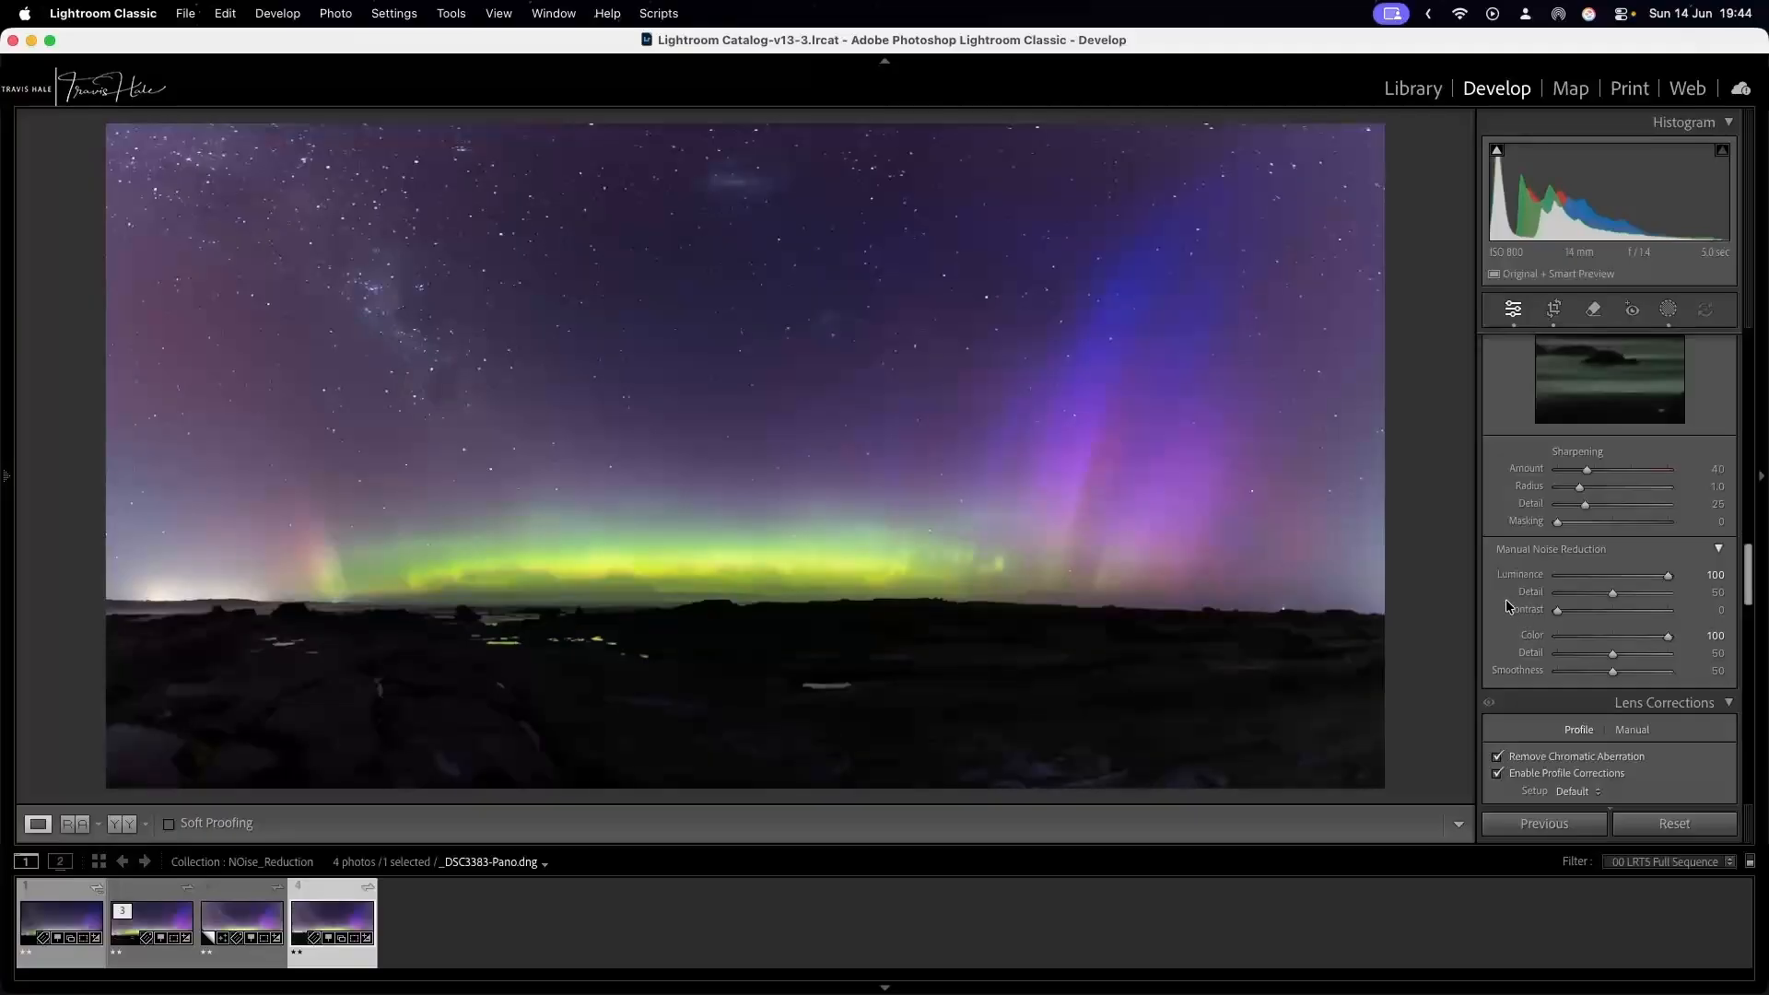
# Delete the Linear Gradient component covering the dark foreground from Mask 1.
pyautogui.scroll(3, 1527, 478)
pyautogui.scroll(3, 1527, 479)
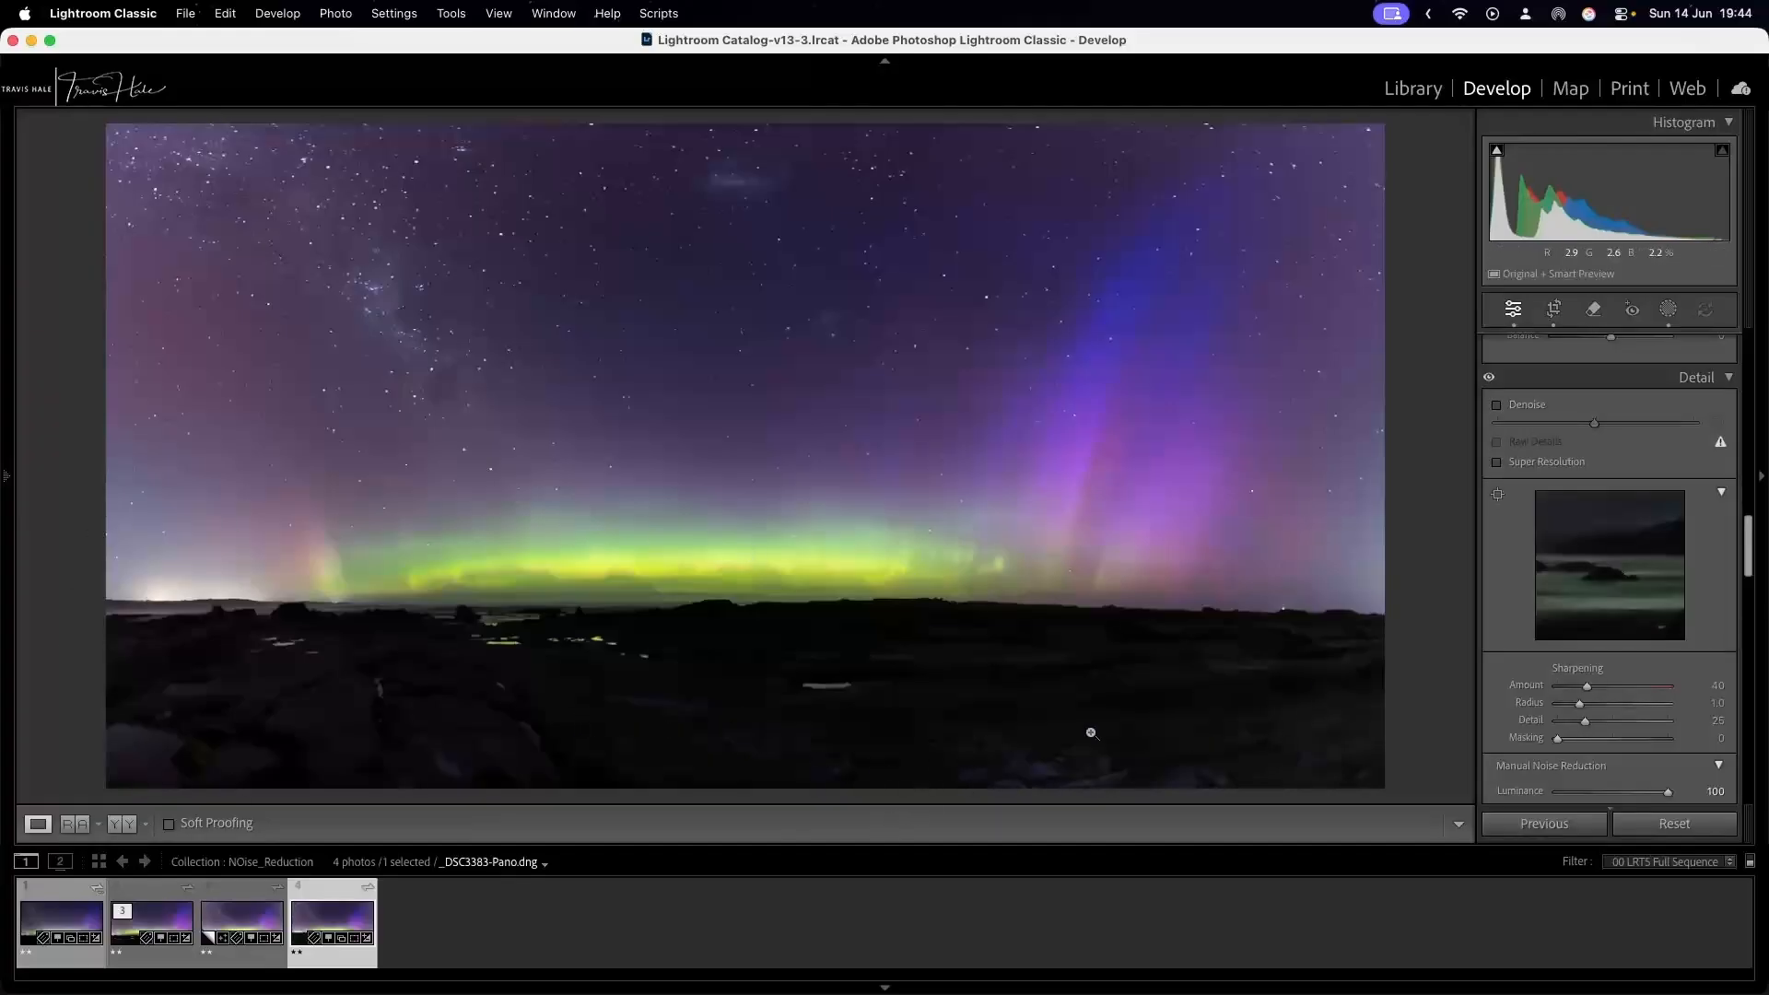
pyautogui.click(1666, 311)
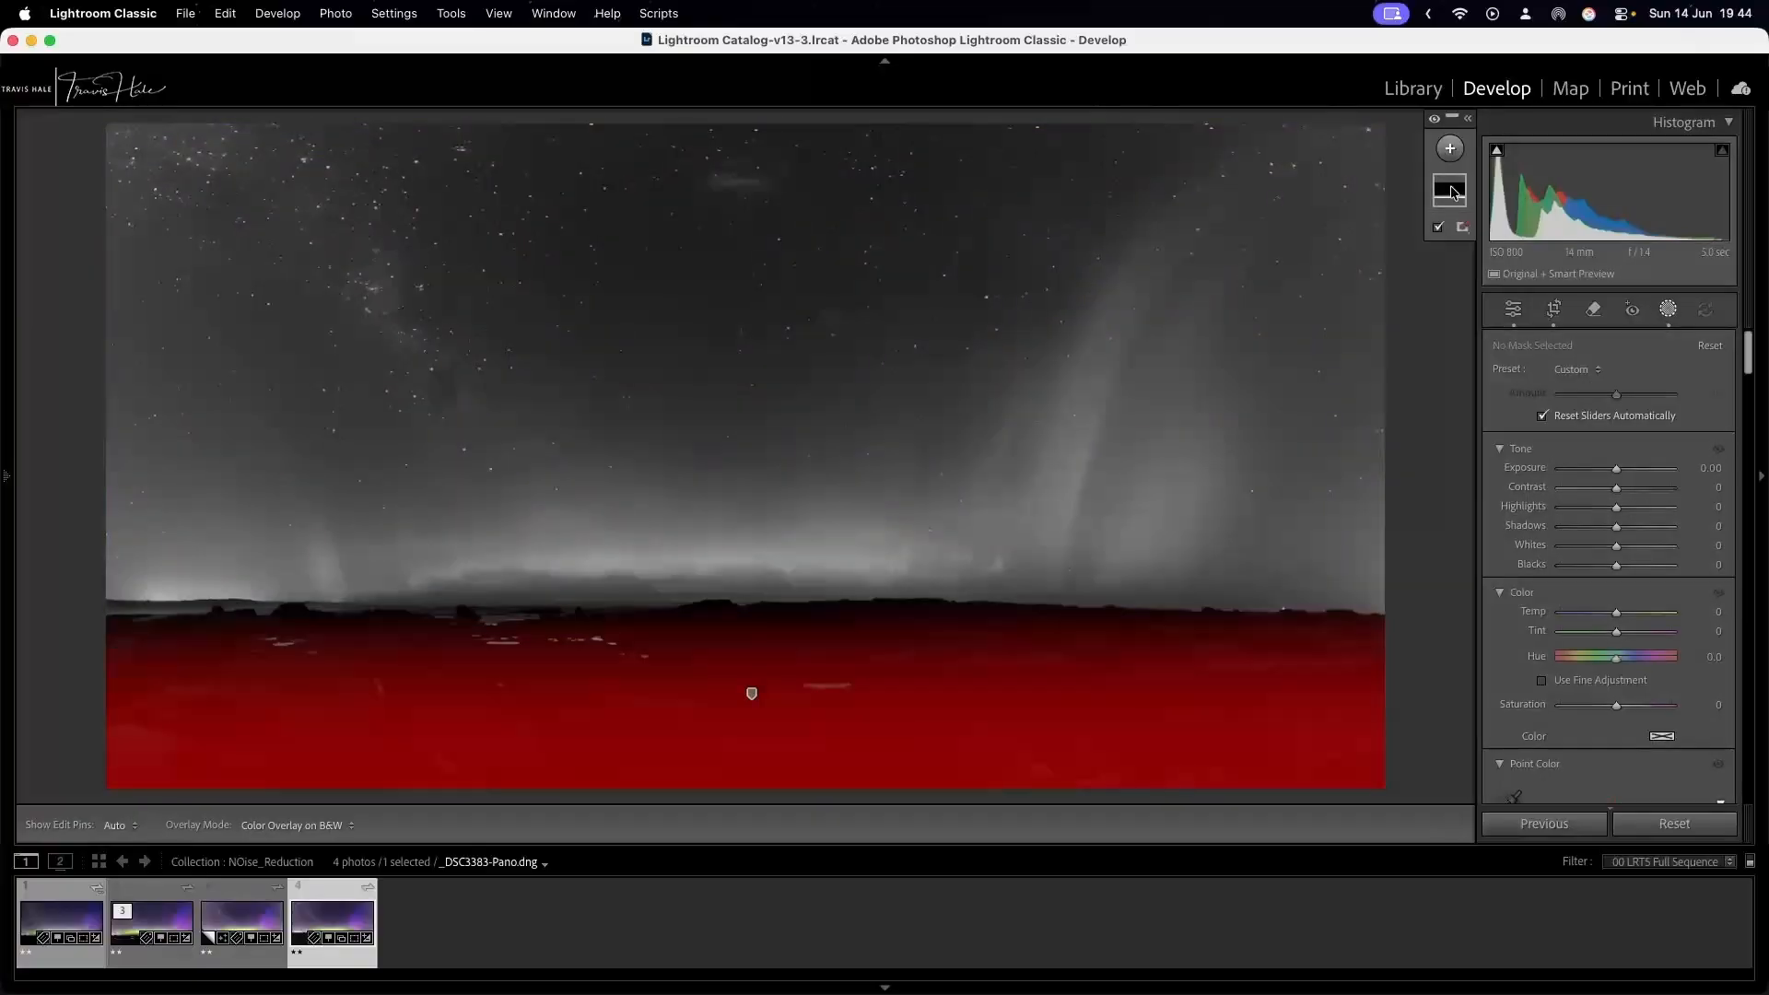
pyautogui.click(1452, 192)
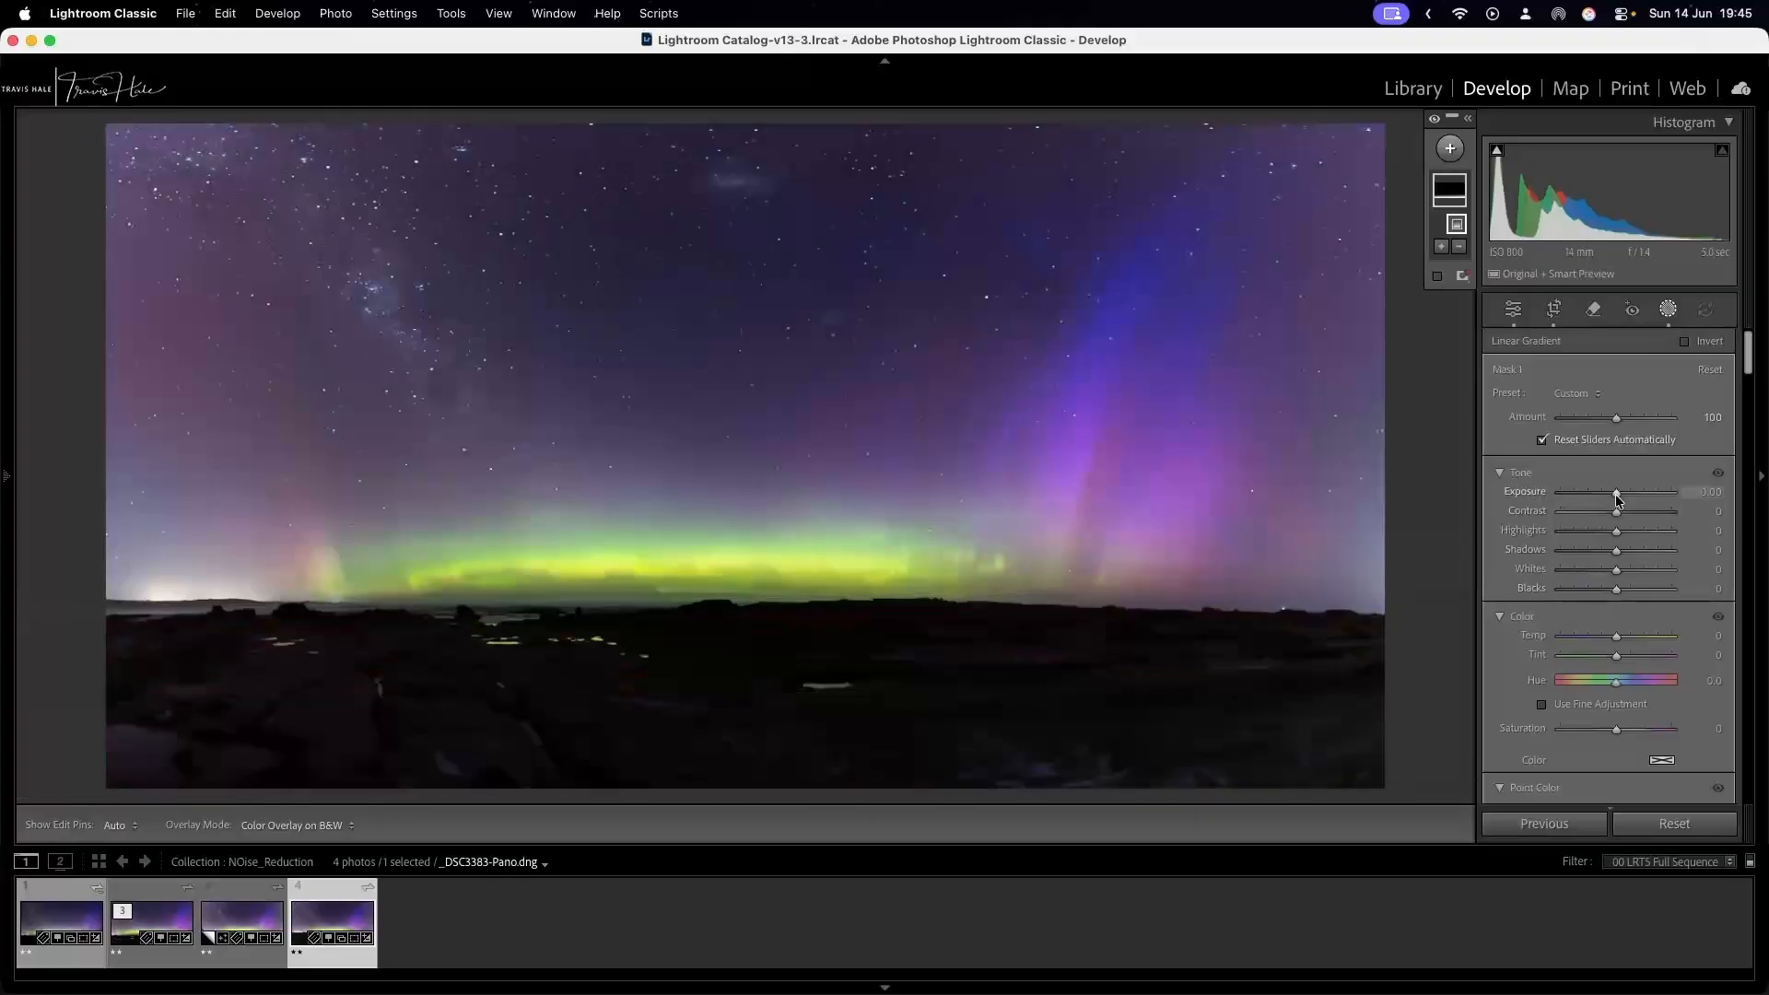
pyautogui.moveTo(1615, 492)
pyautogui.mouseDown()
pyautogui.moveTo(1663, 484)
pyautogui.moveTo(1617, 495)
pyautogui.mouseUp()
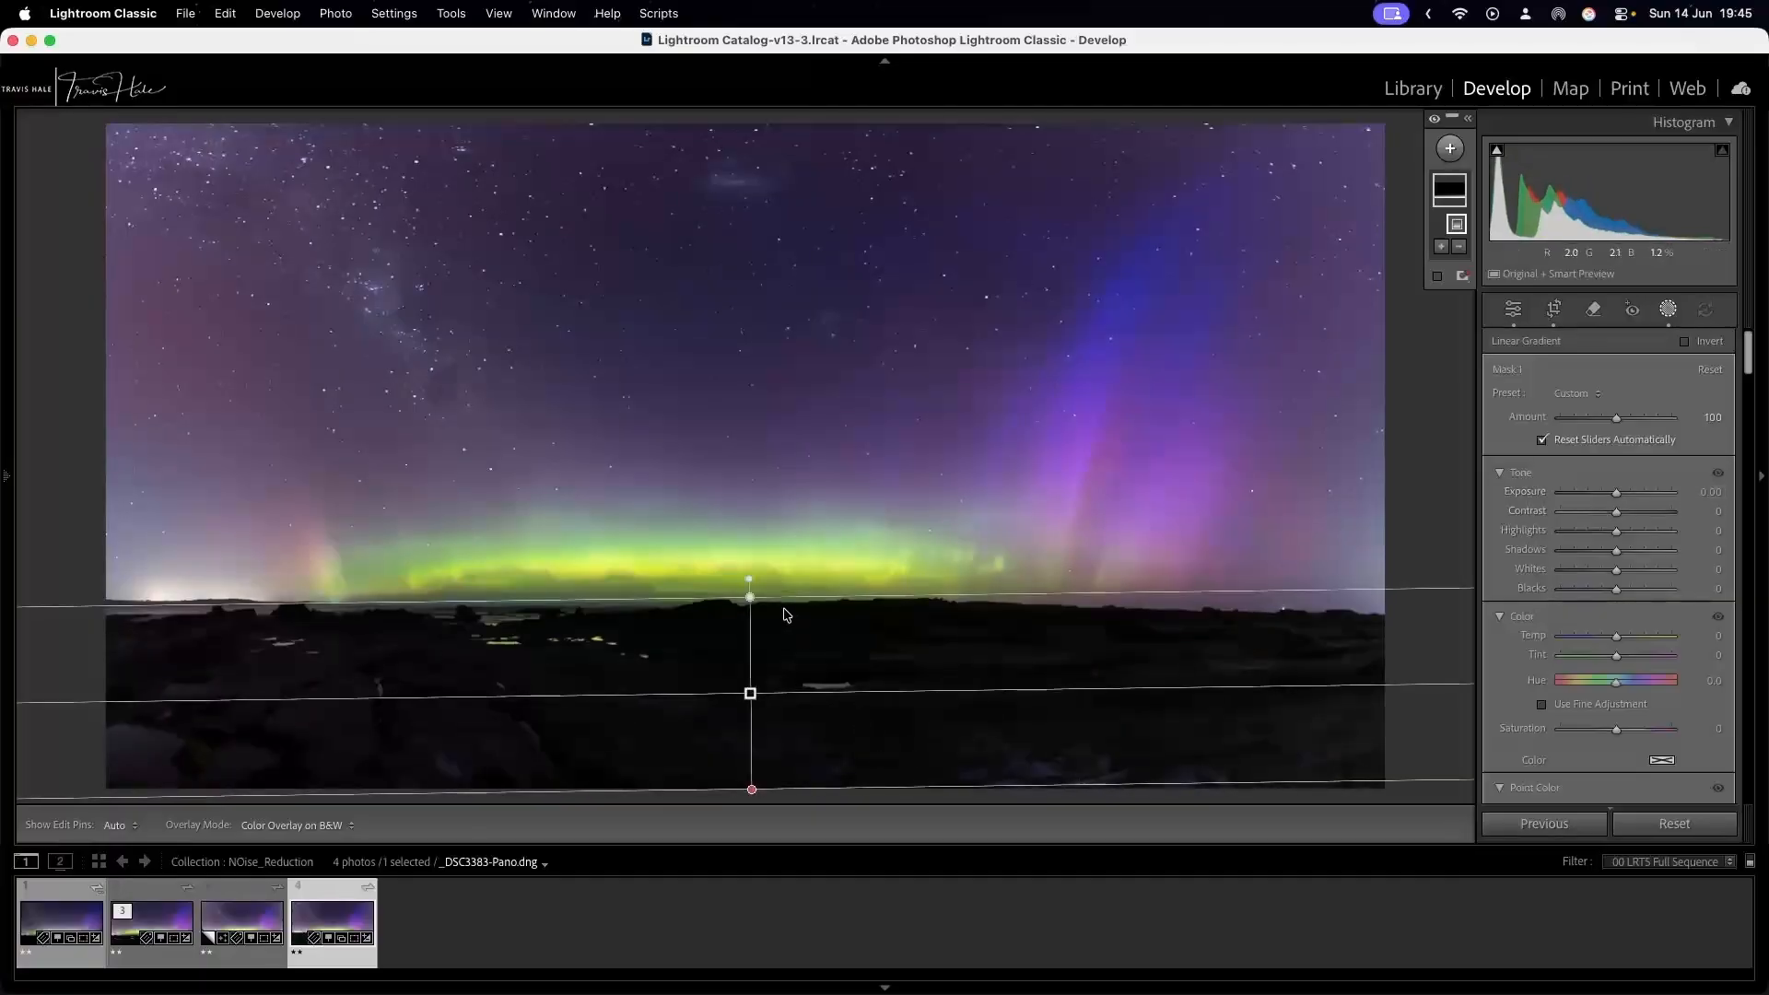
pyautogui.press('Delete')
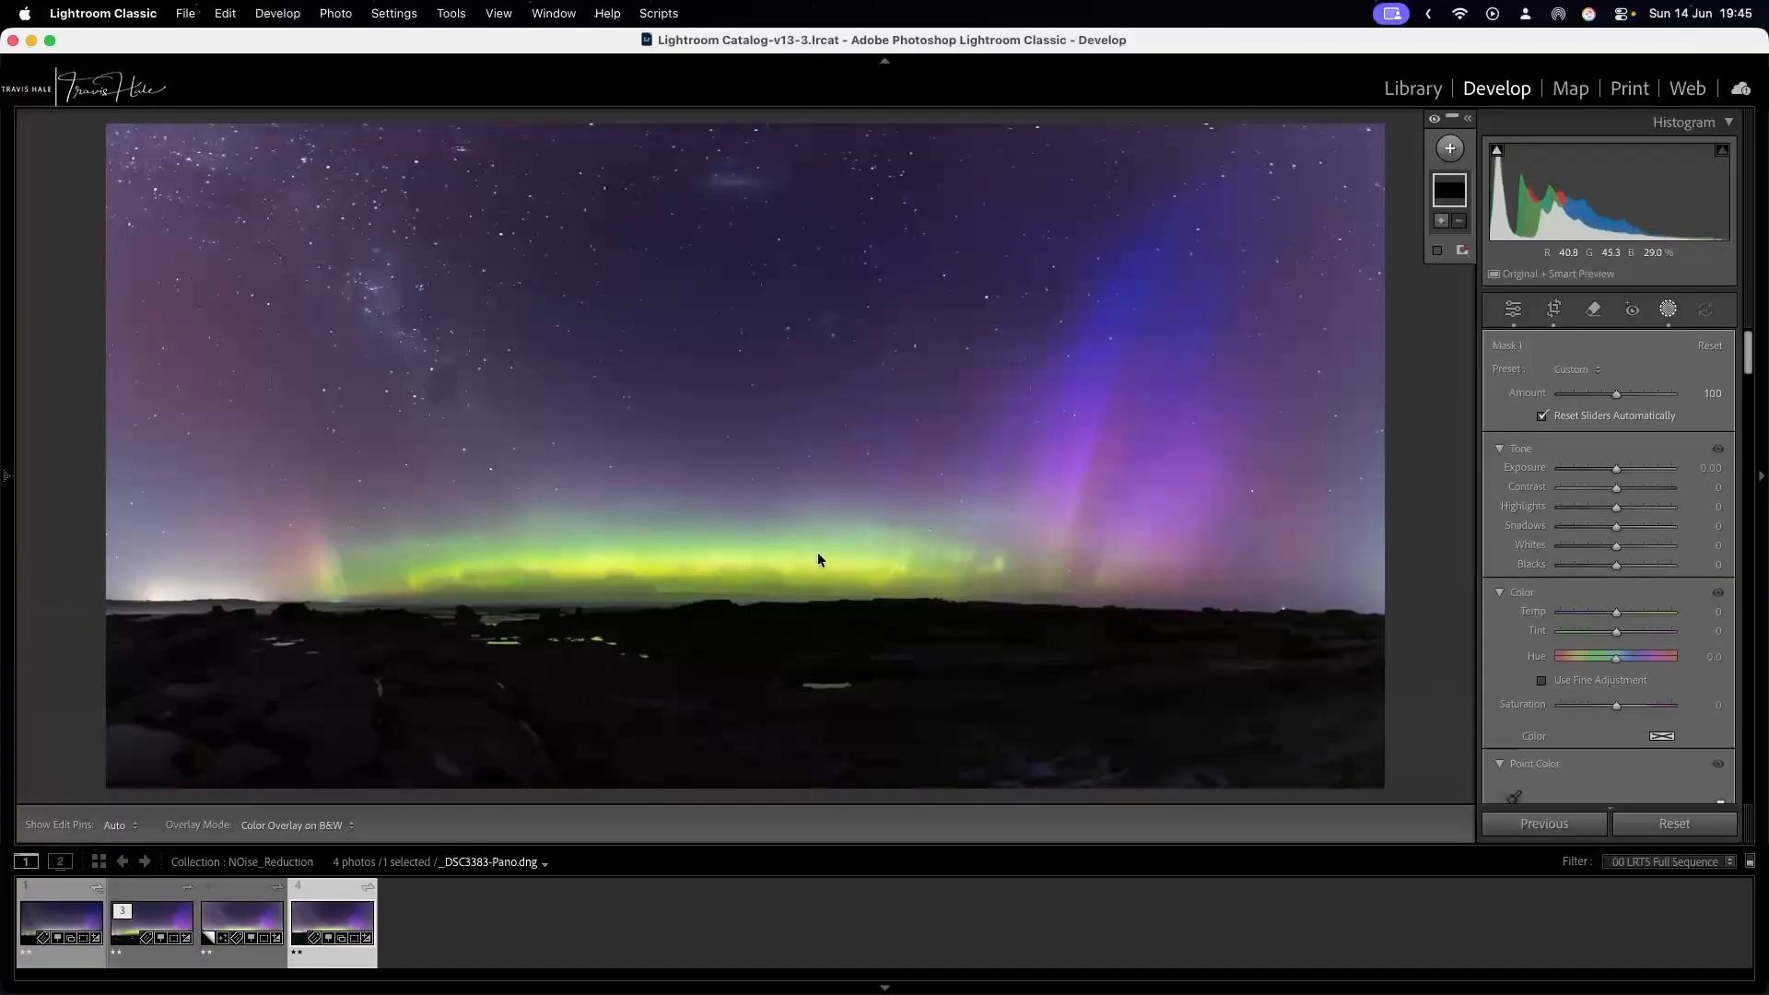
# Leave the mask's settings and lower the global manual Luminance and Color noise reduction to 0.
pyautogui.scroll(-10, 1553, 565)
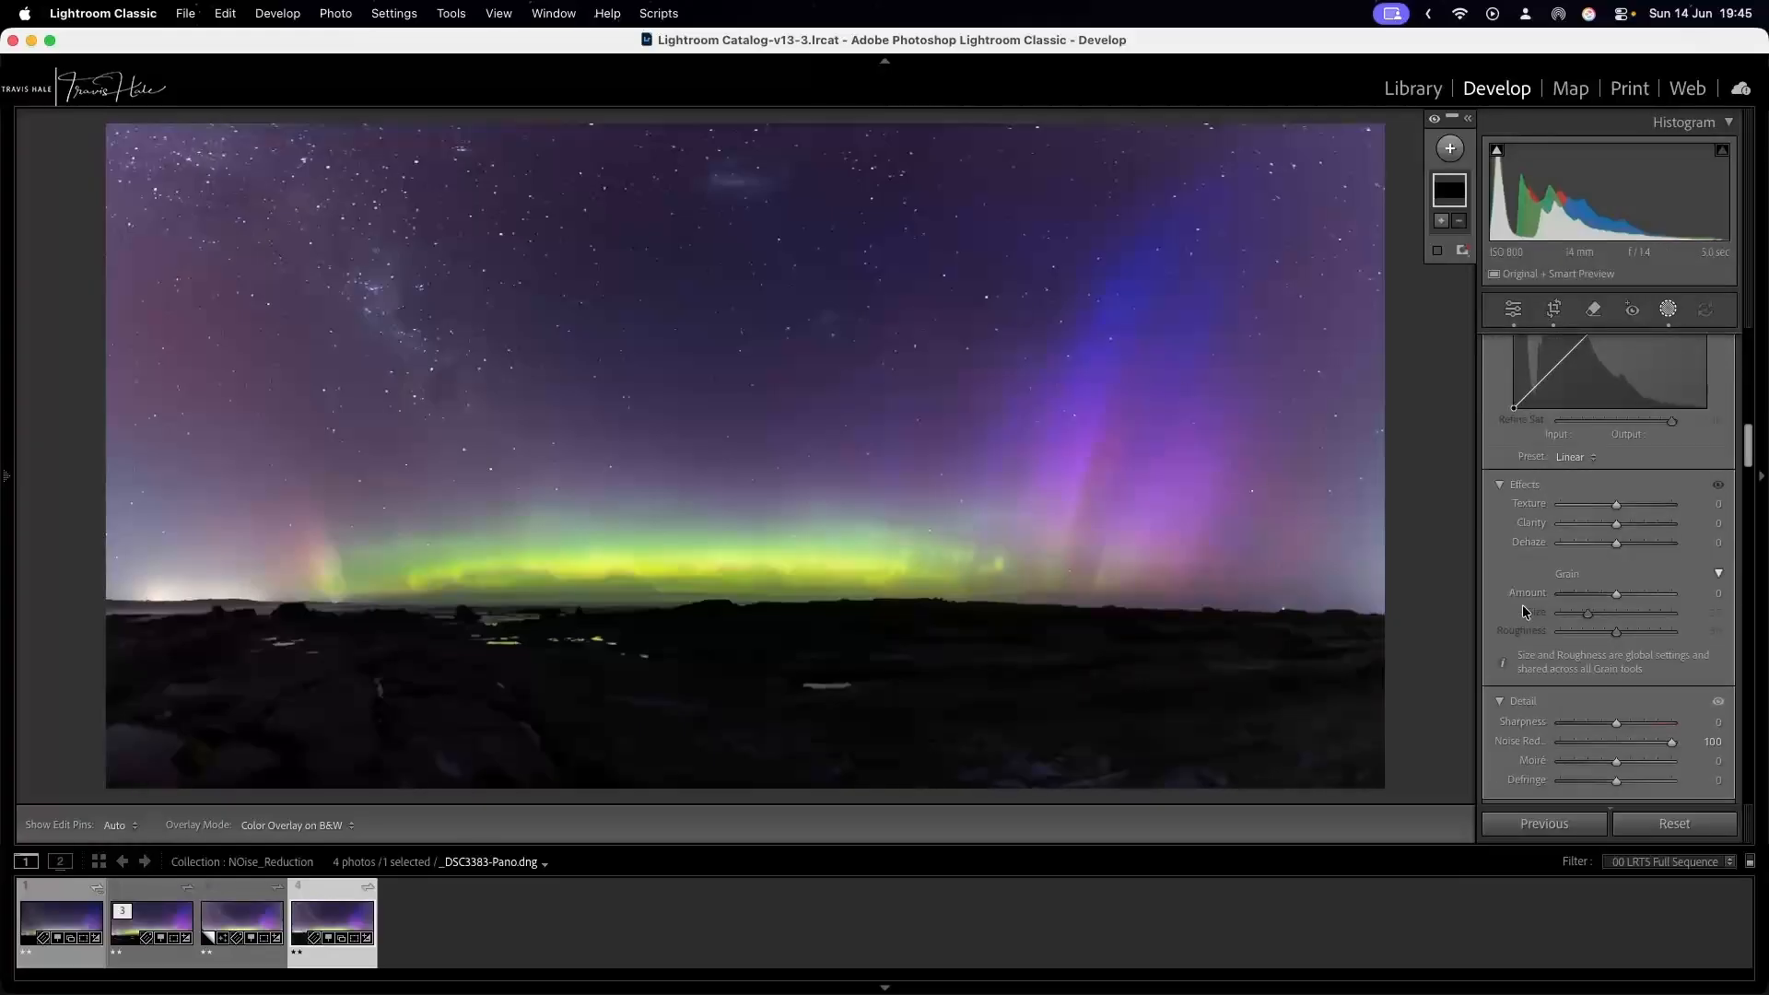
pyautogui.scroll(-8, 1521, 610)
pyautogui.scroll(-10, 1522, 613)
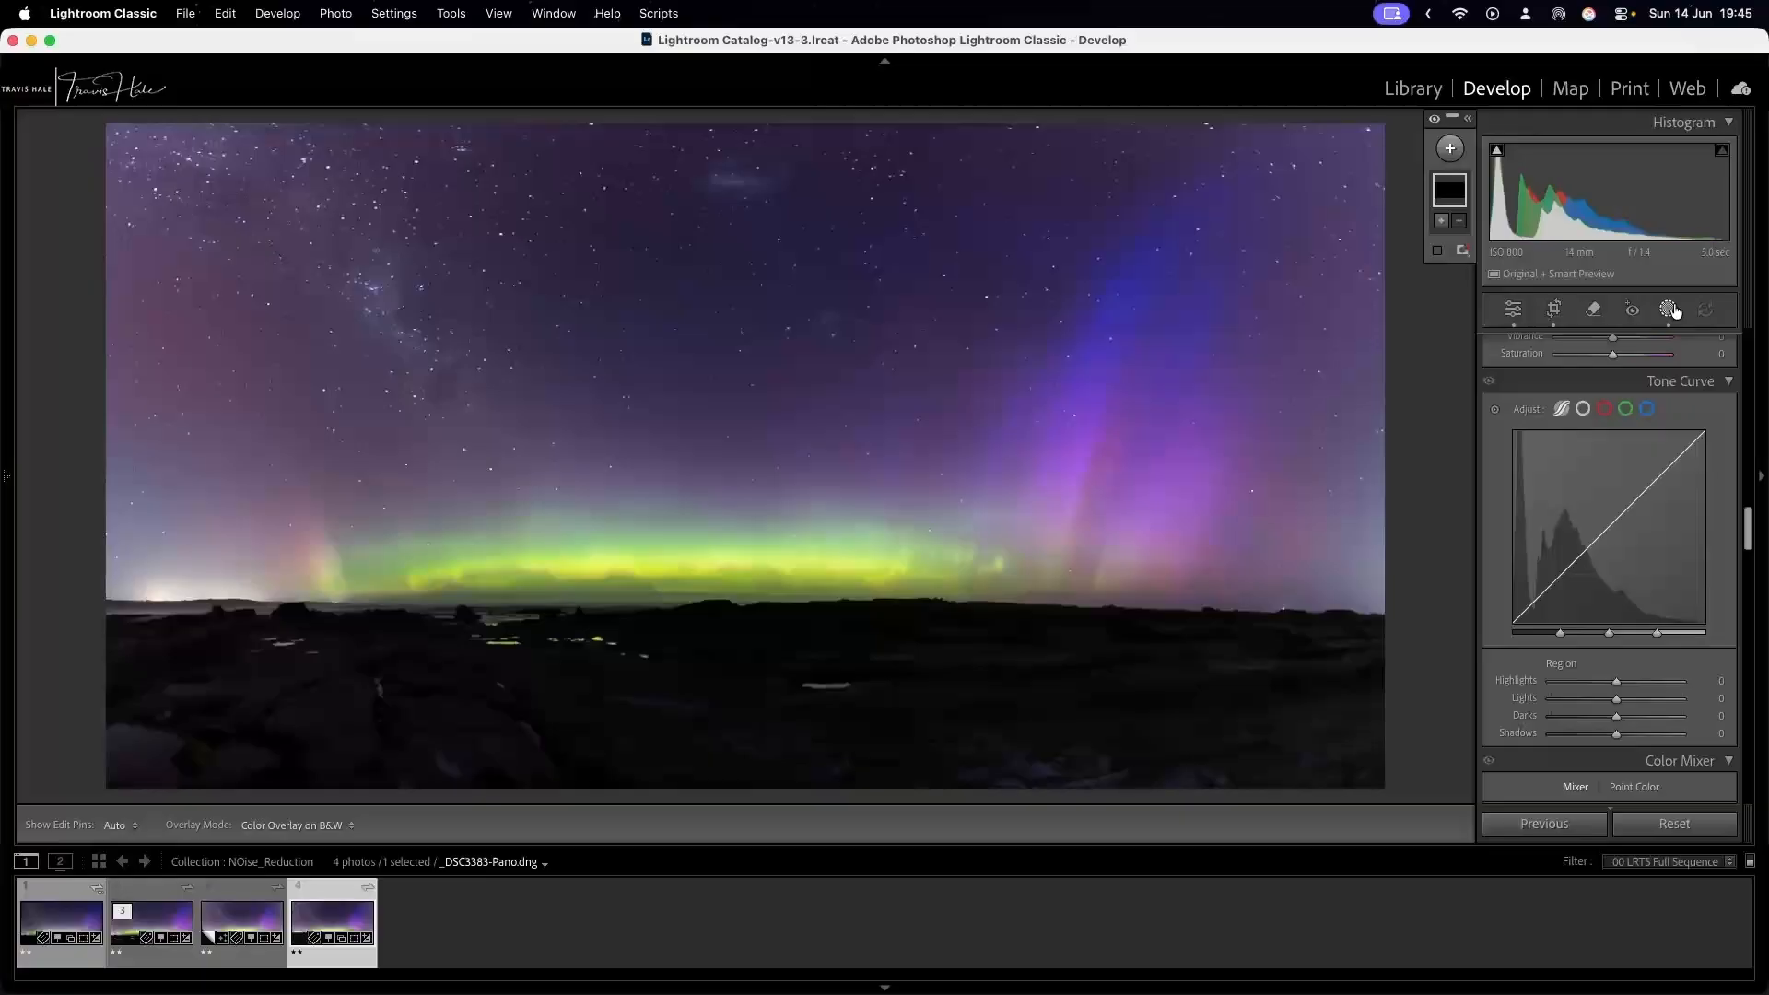
pyautogui.scroll(-10, 1598, 564)
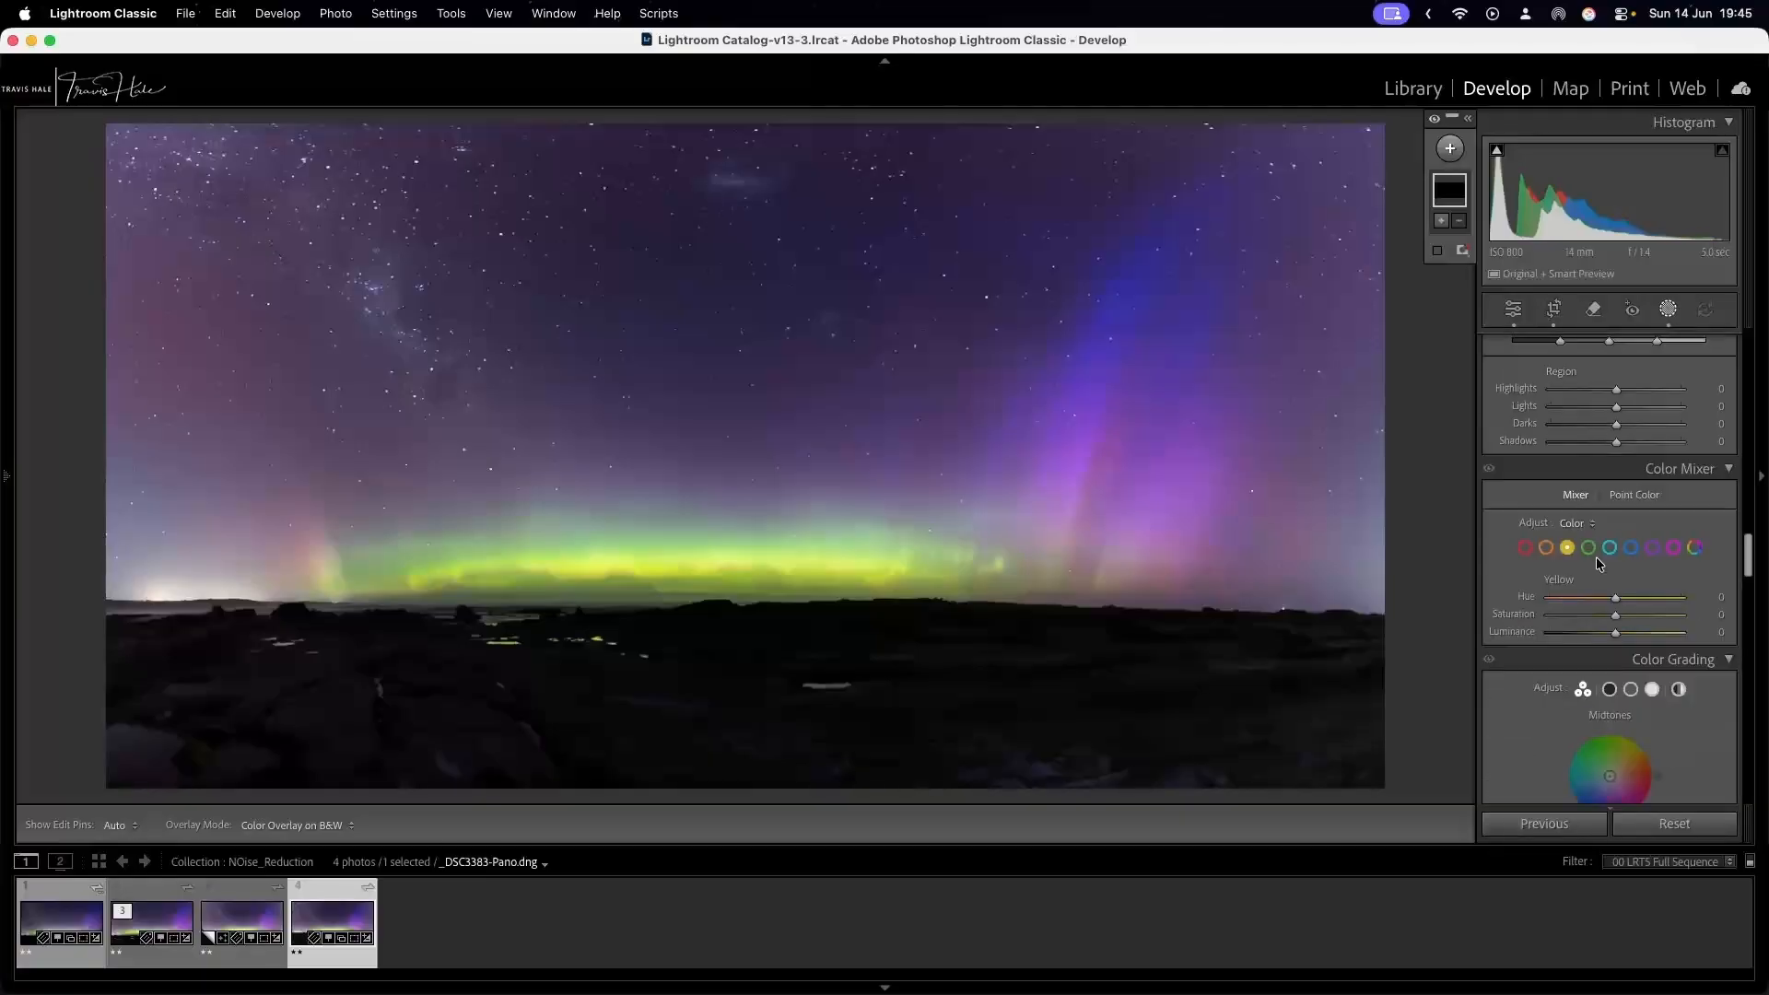
pyautogui.scroll(-10, 1598, 564)
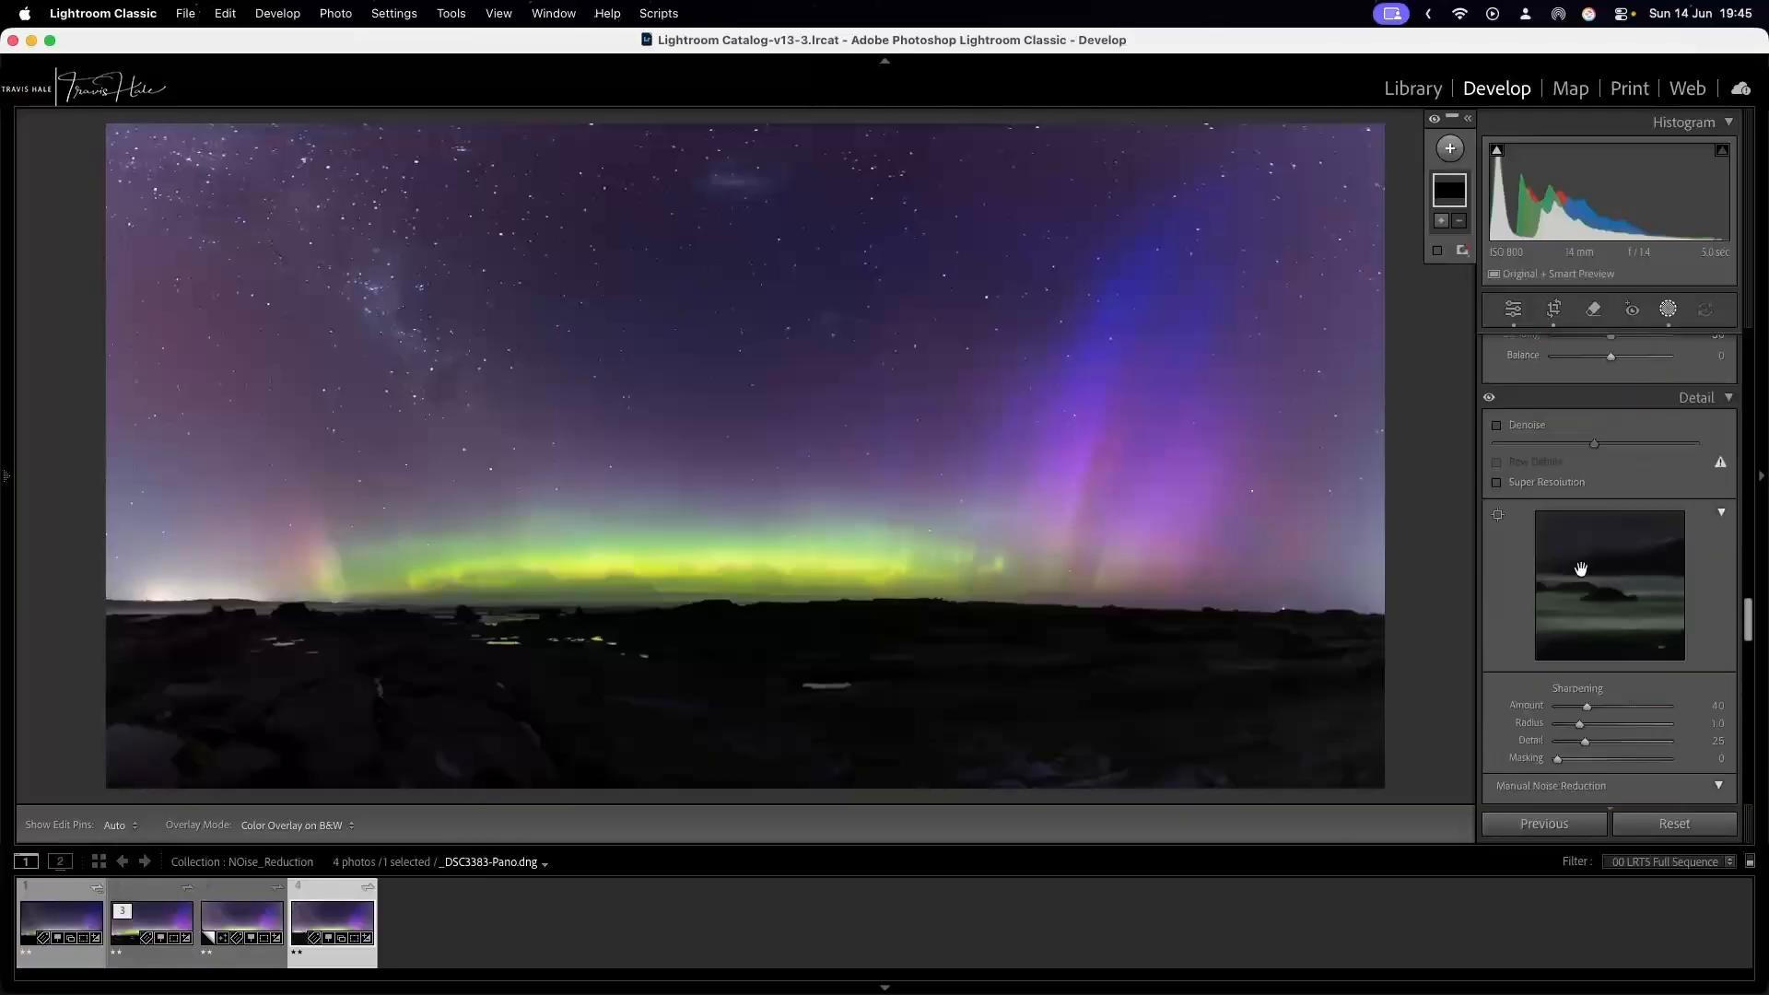
pyautogui.scroll(-3, 1579, 567)
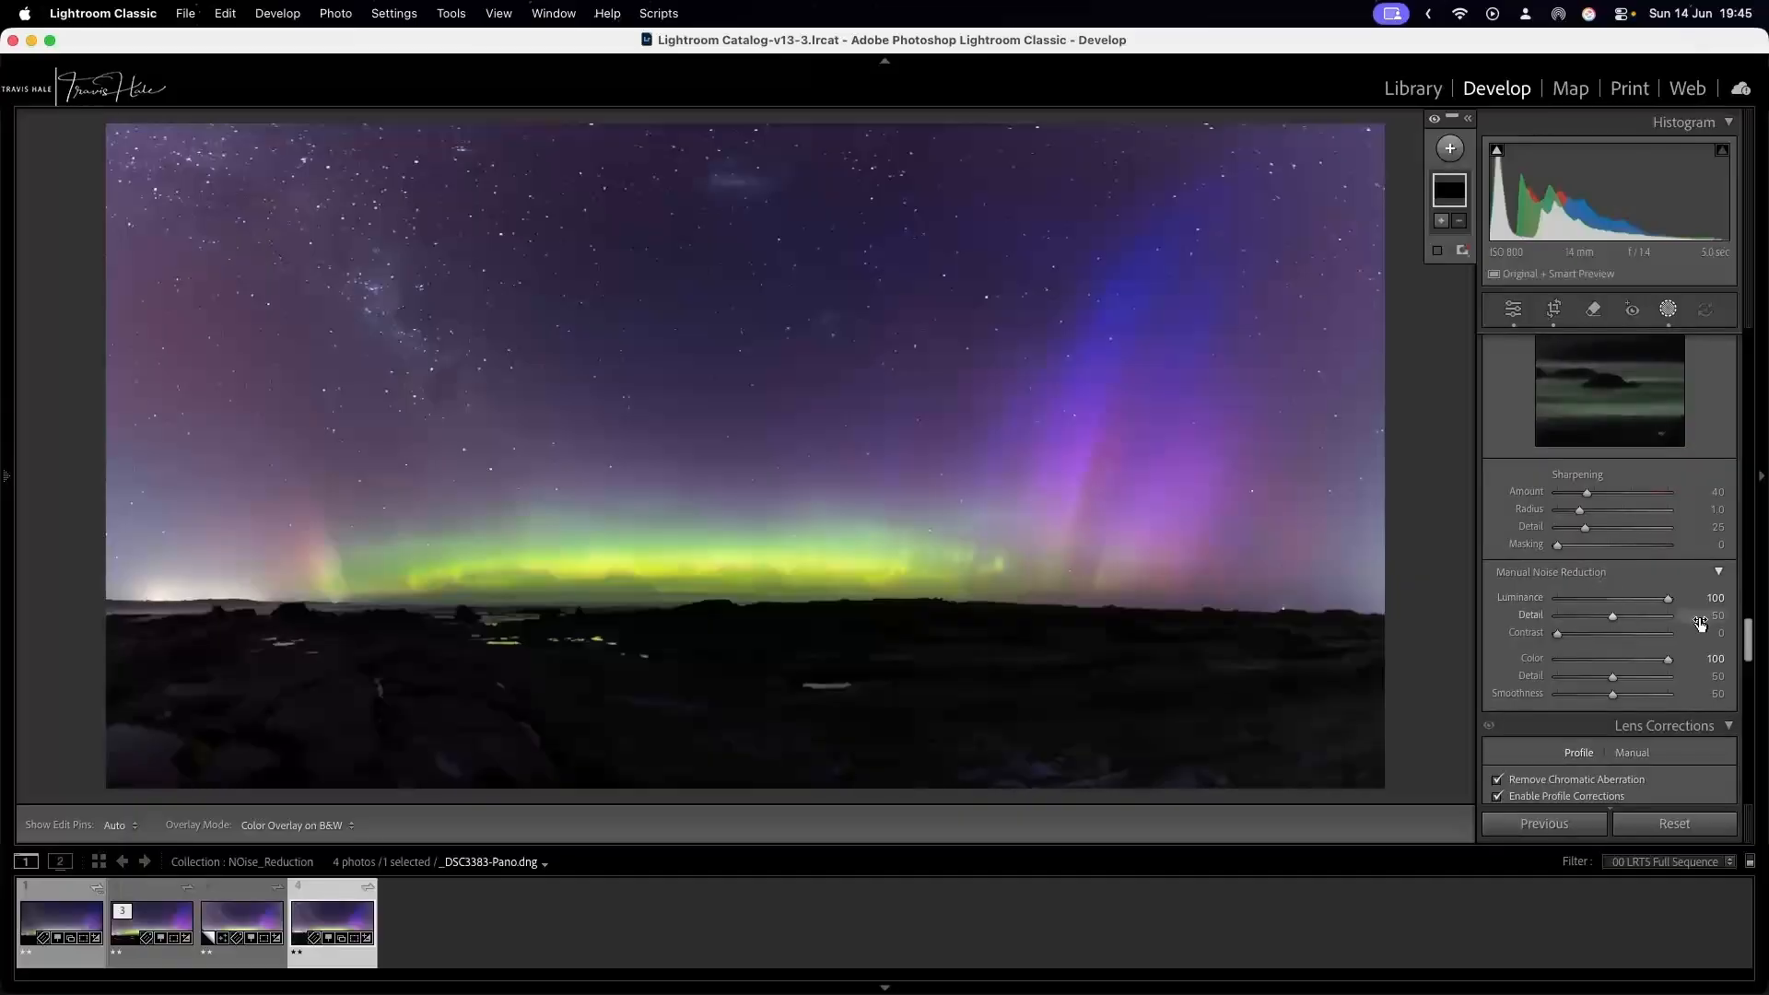
pyautogui.moveTo(1665, 604); pyautogui.dragTo(1531, 603)
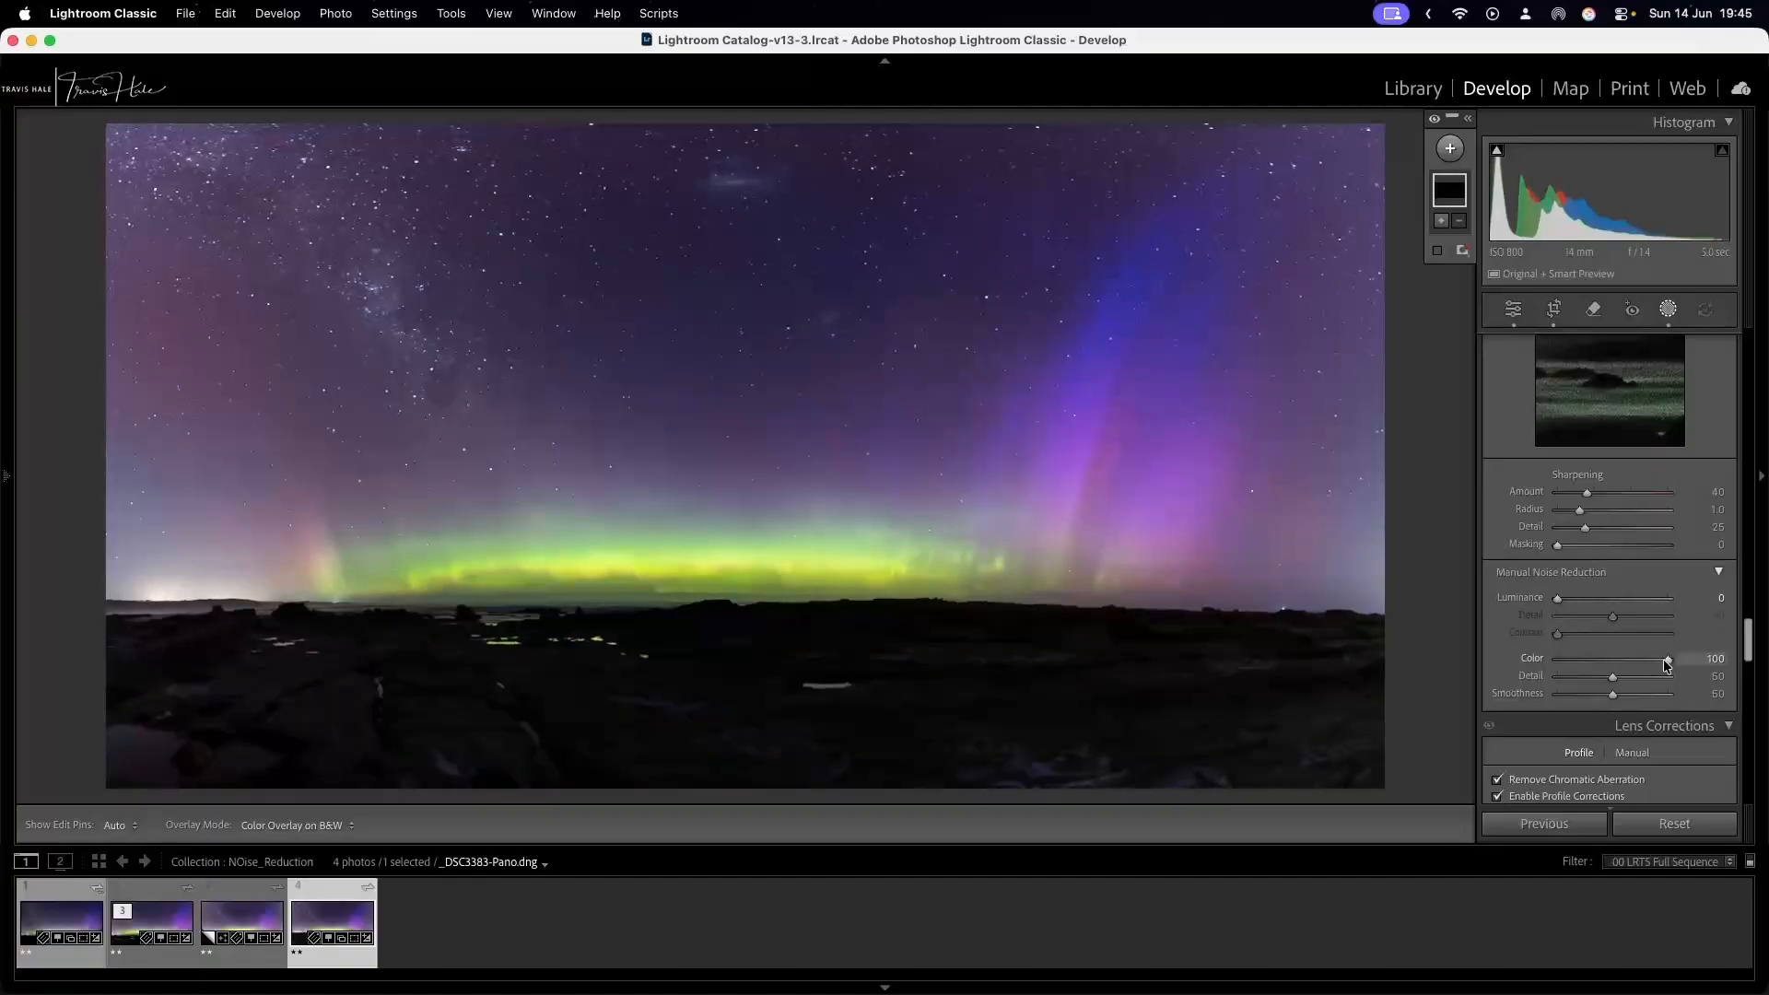
pyautogui.moveTo(1667, 659); pyautogui.dragTo(1522, 667)
pyautogui.scroll(5, 1548, 613)
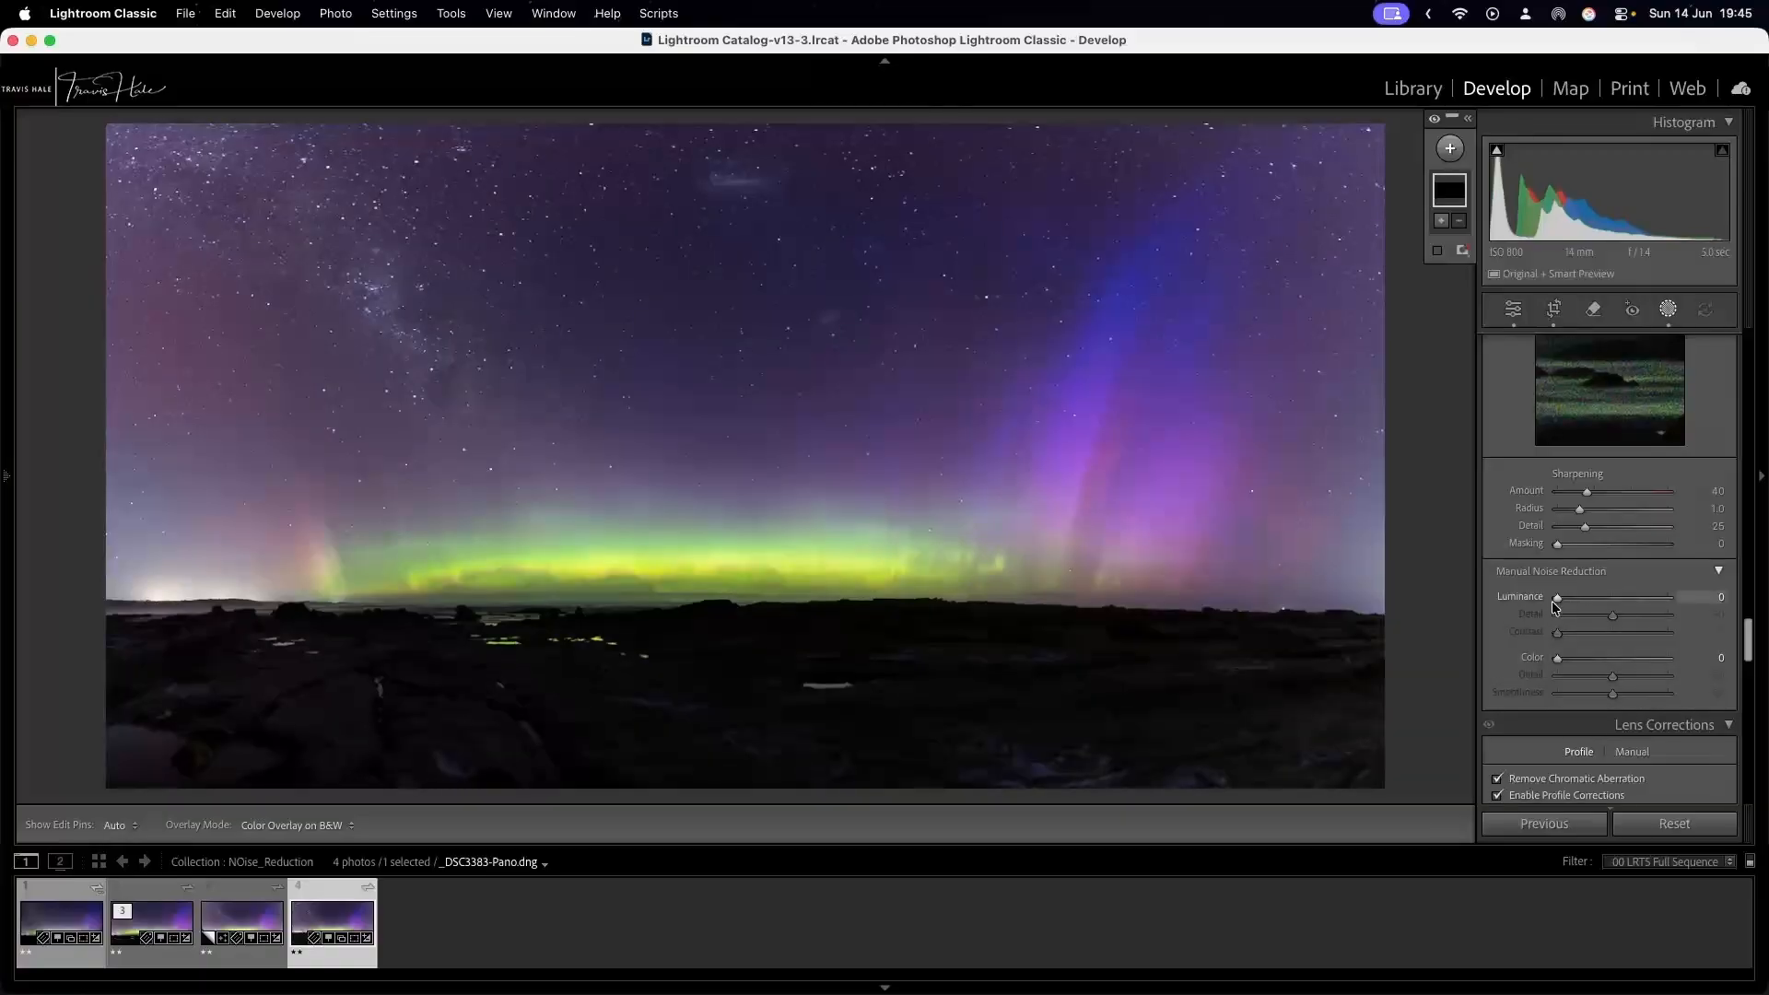
pyautogui.scroll(2, 1518, 553)
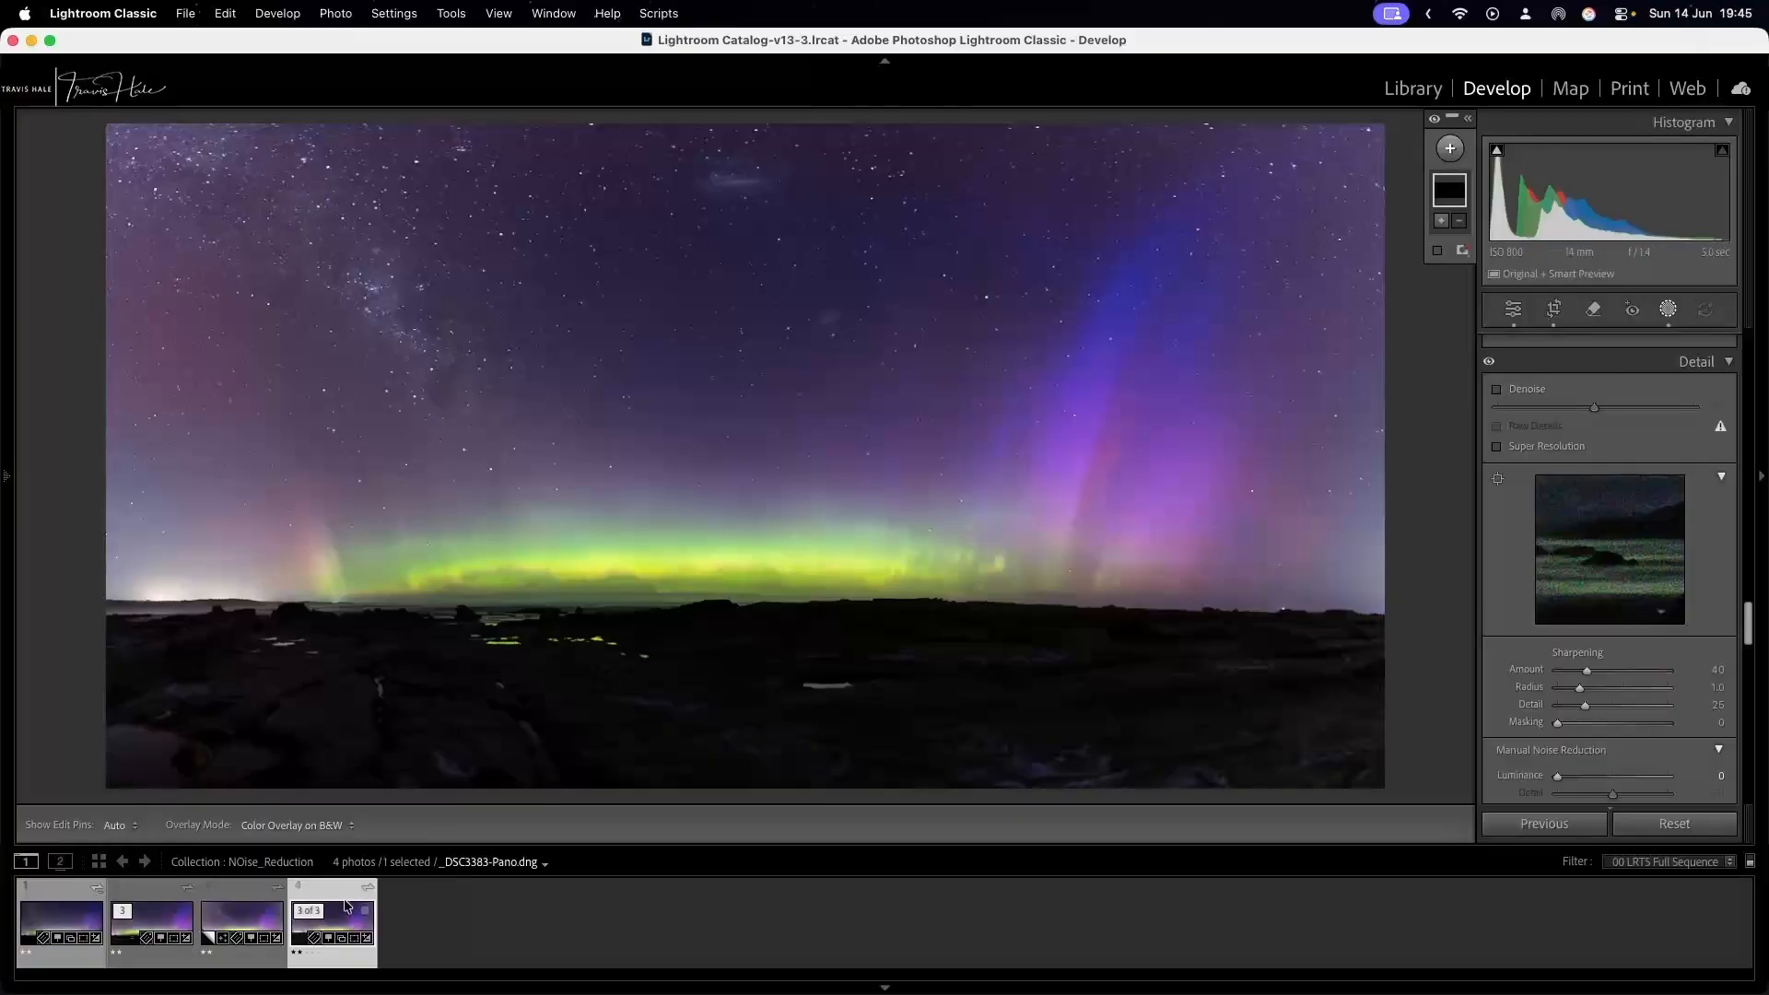
# Compare the third and fourth photos in the filmstrip by switching between them several times.
pyautogui.click(237, 930)
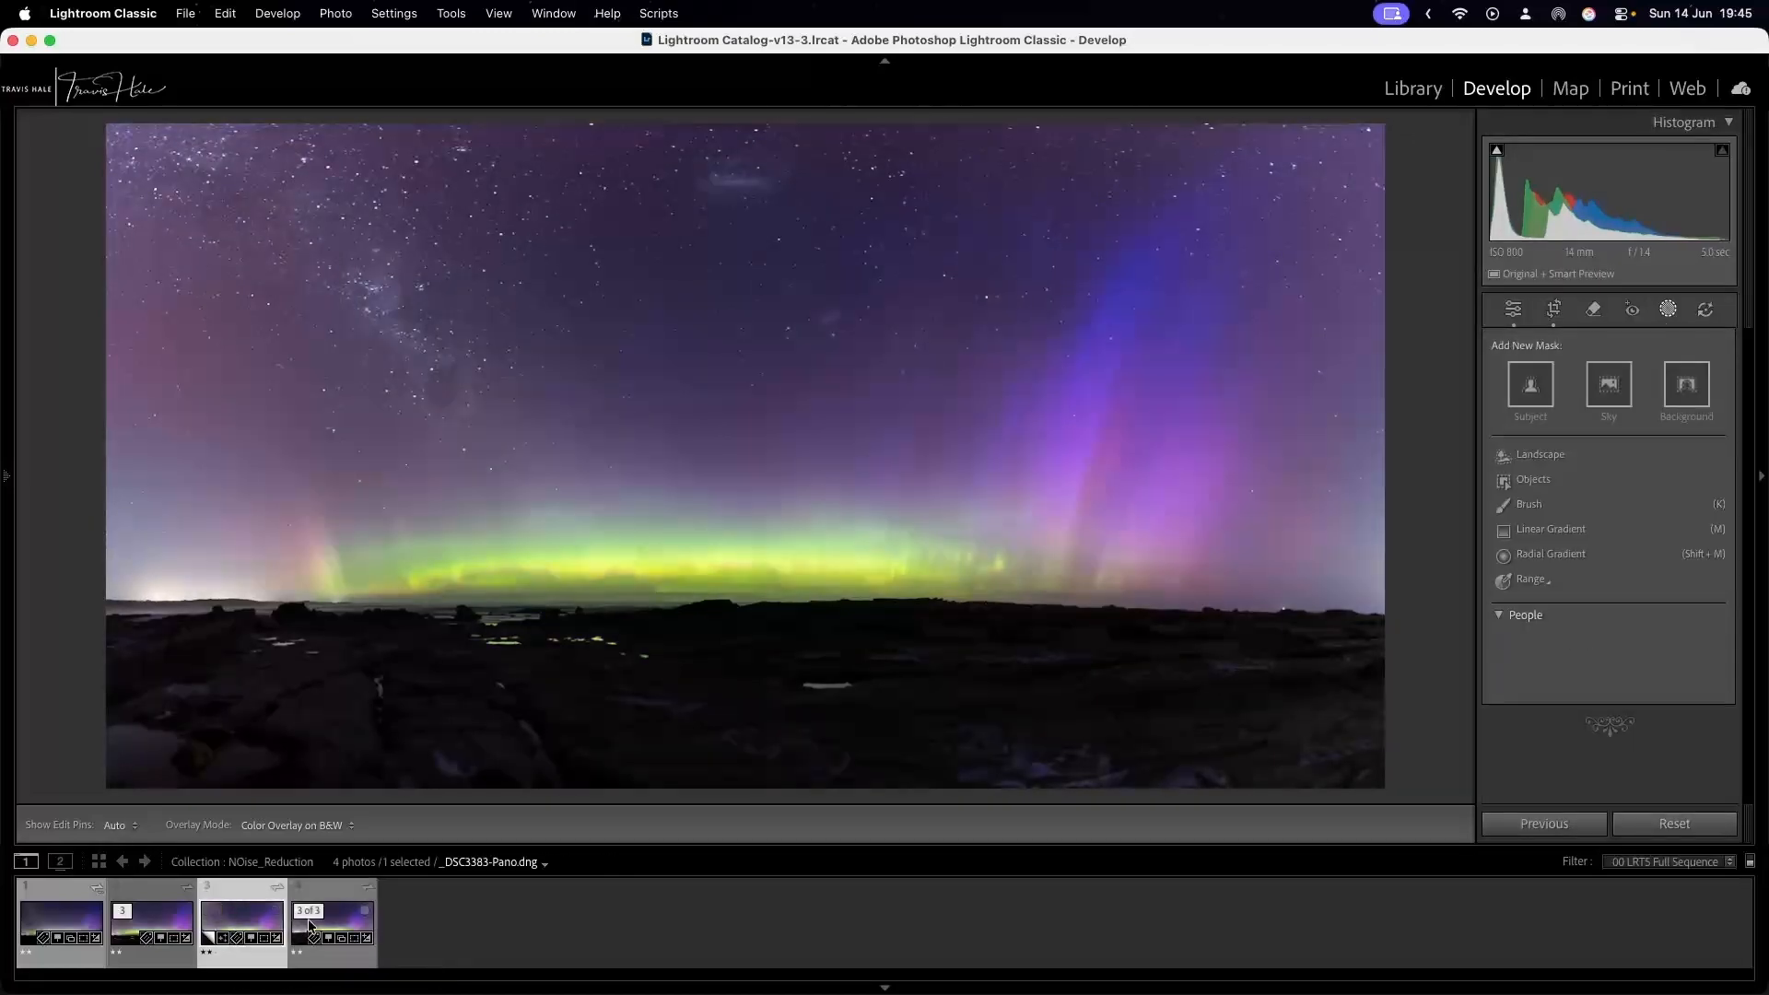
pyautogui.click(337, 926)
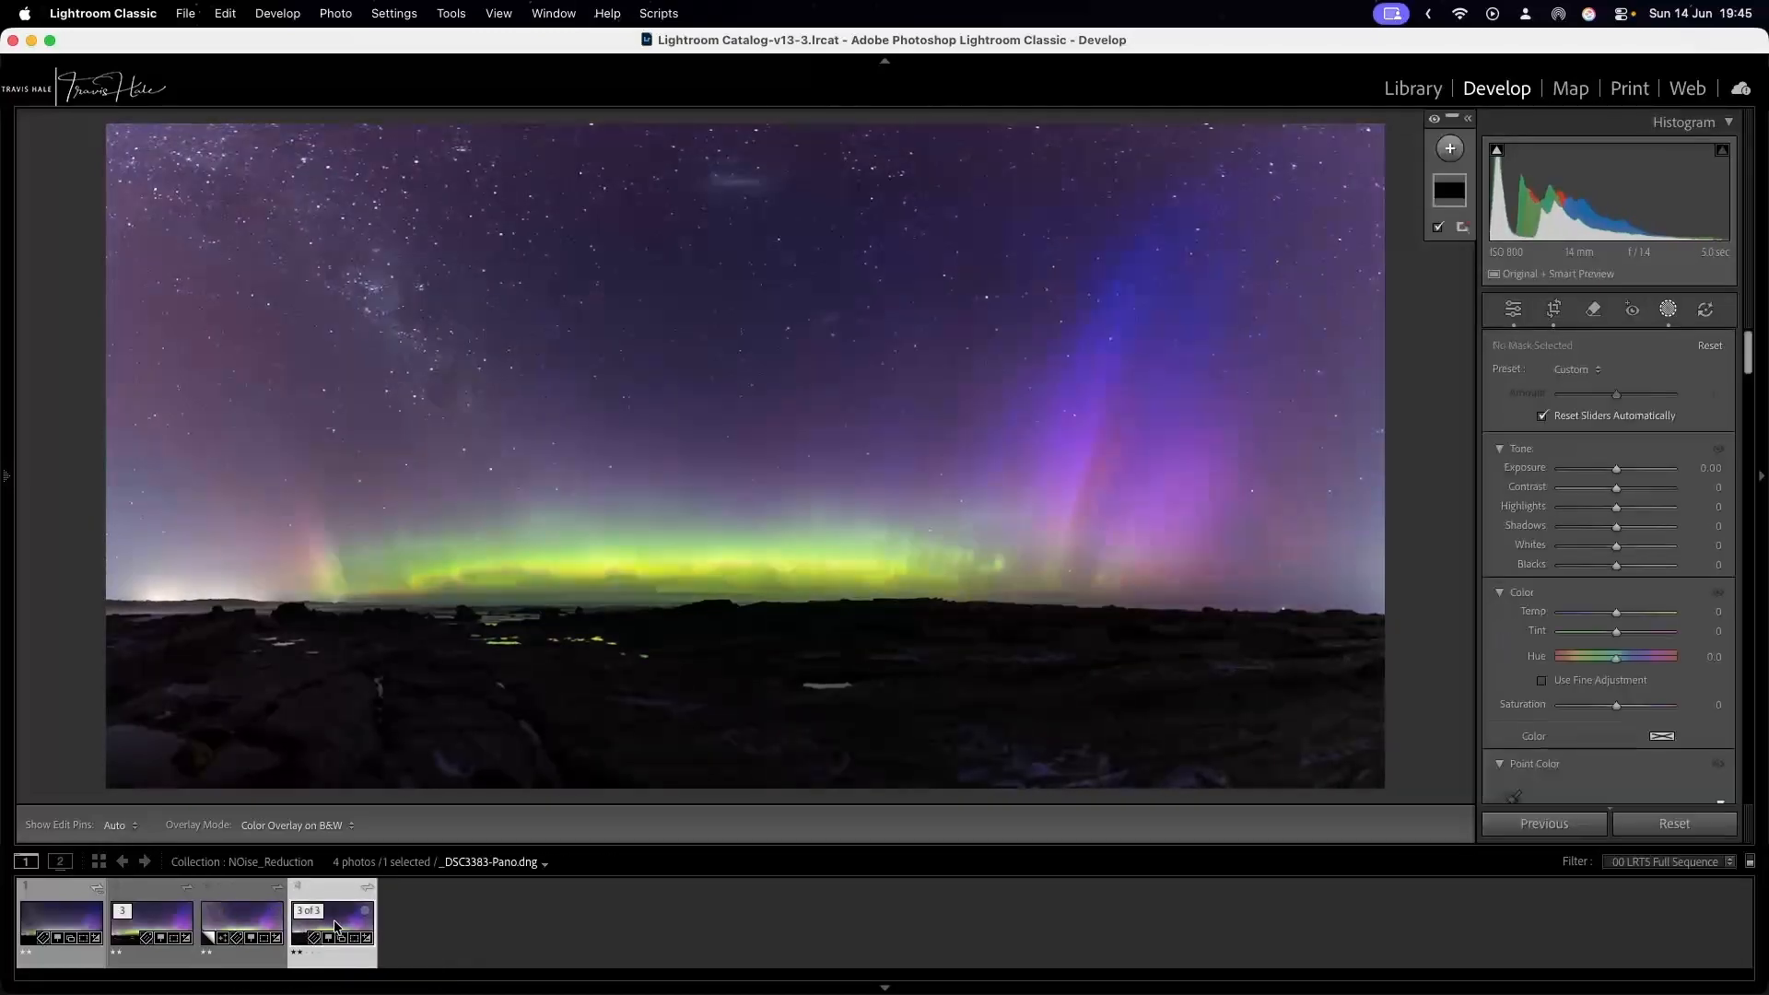
pyautogui.click(249, 930)
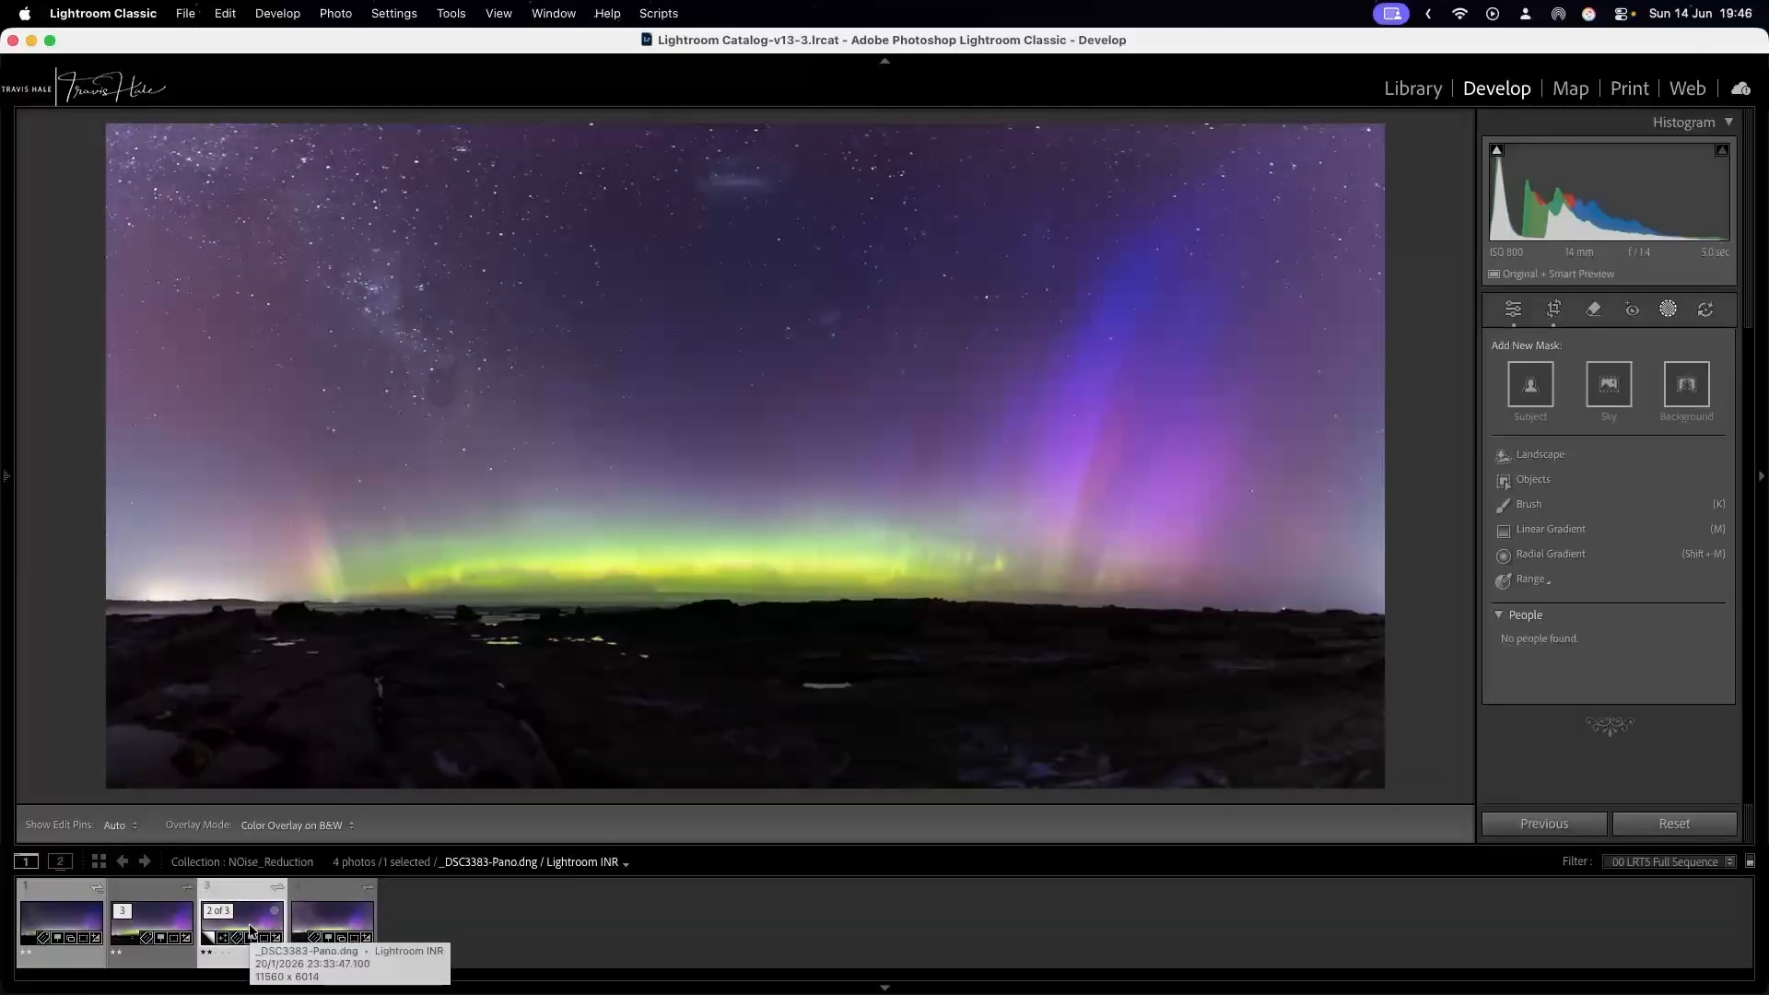
pyautogui.click(332, 930)
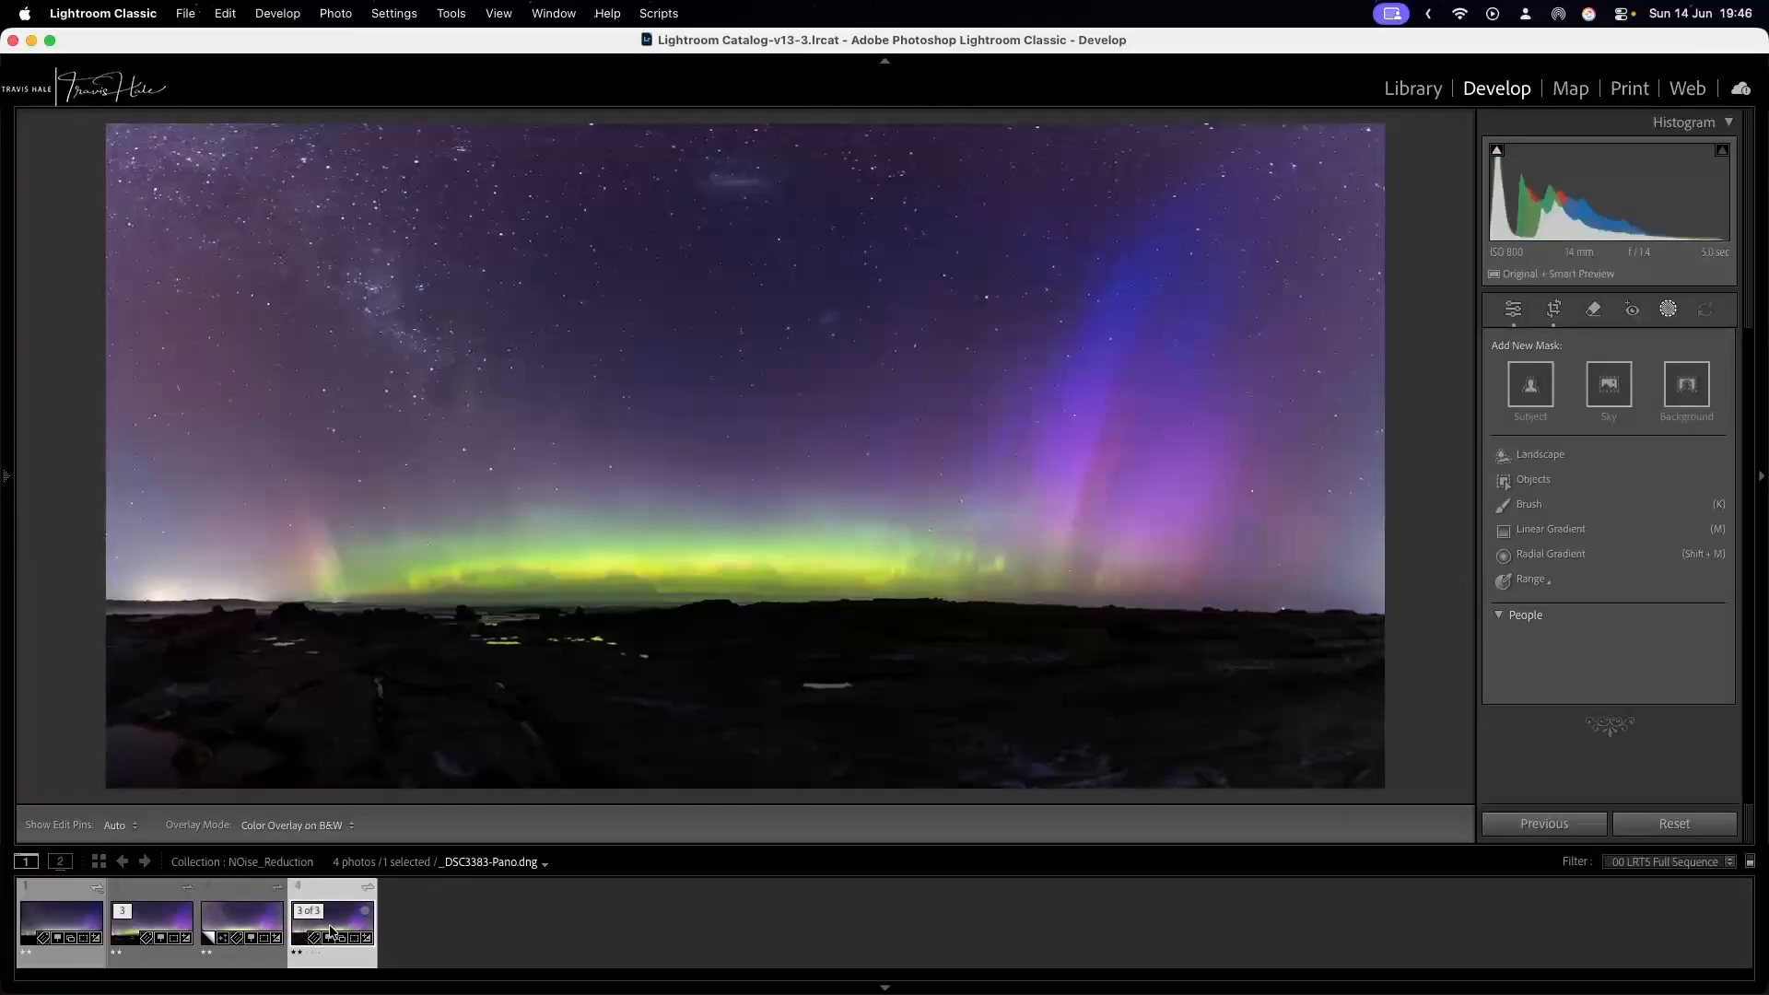
pyautogui.click(237, 925)
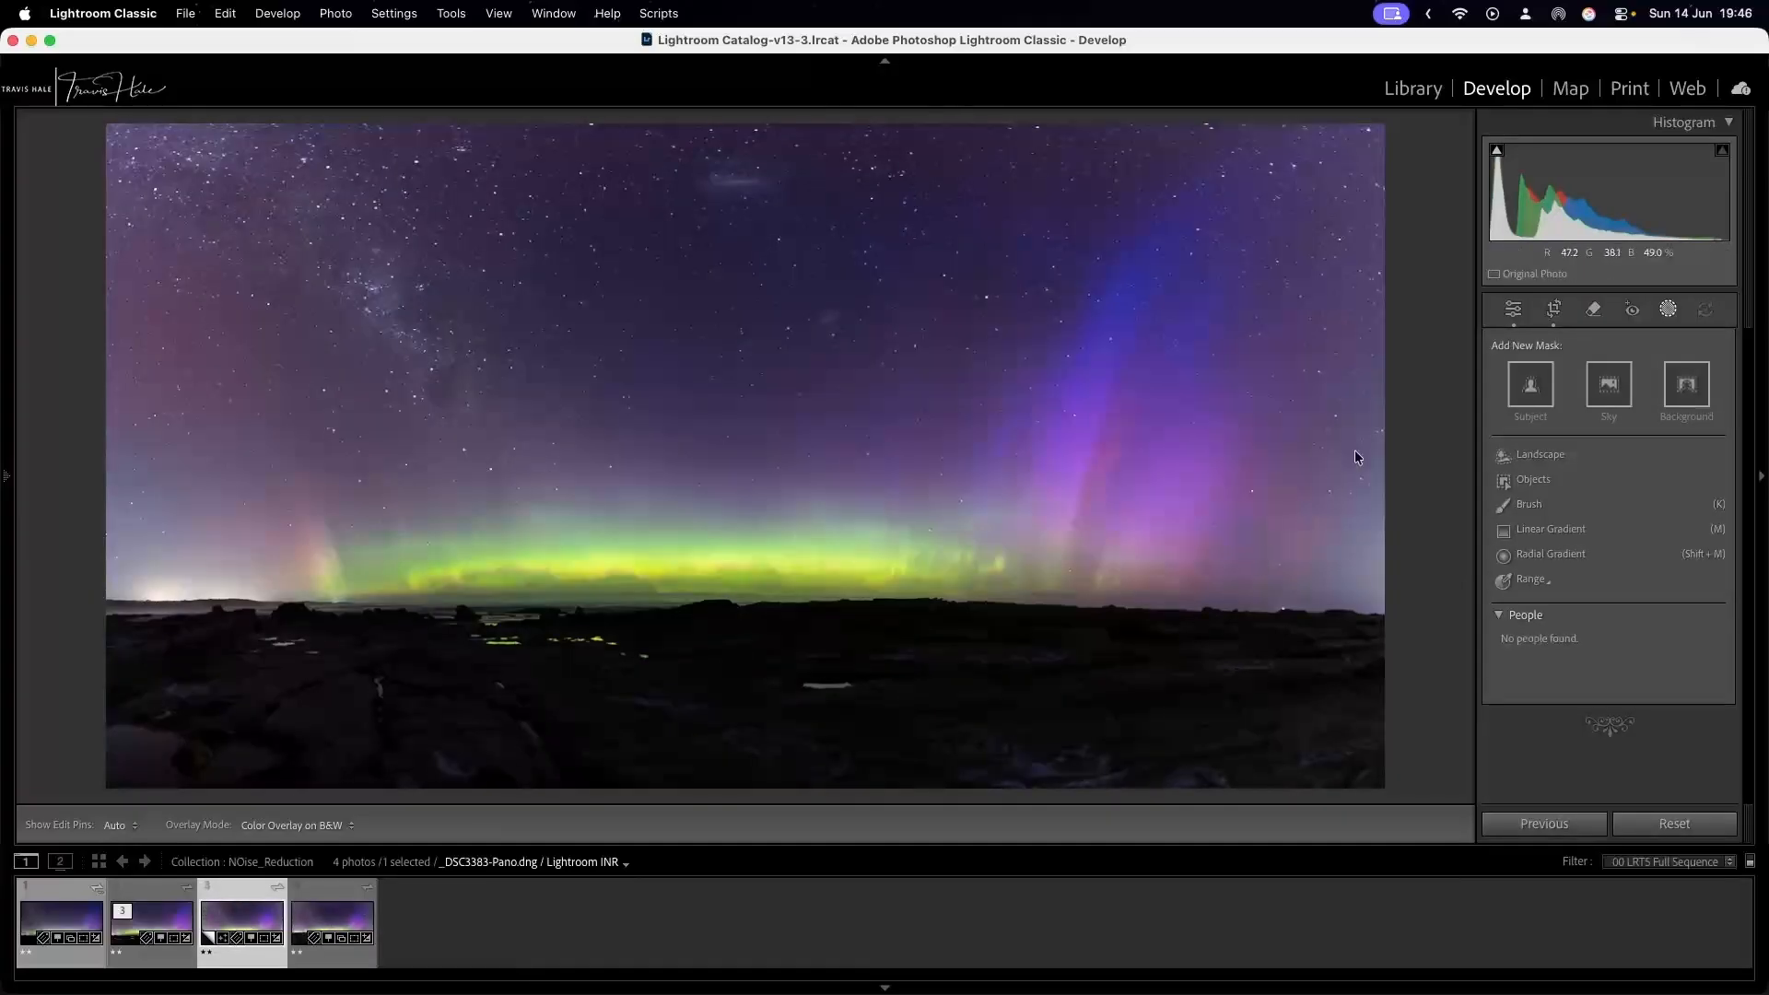
# Return to the general edit settings and compare the Basic adjustments of the fourth and third photos.
pyautogui.click(1512, 309)
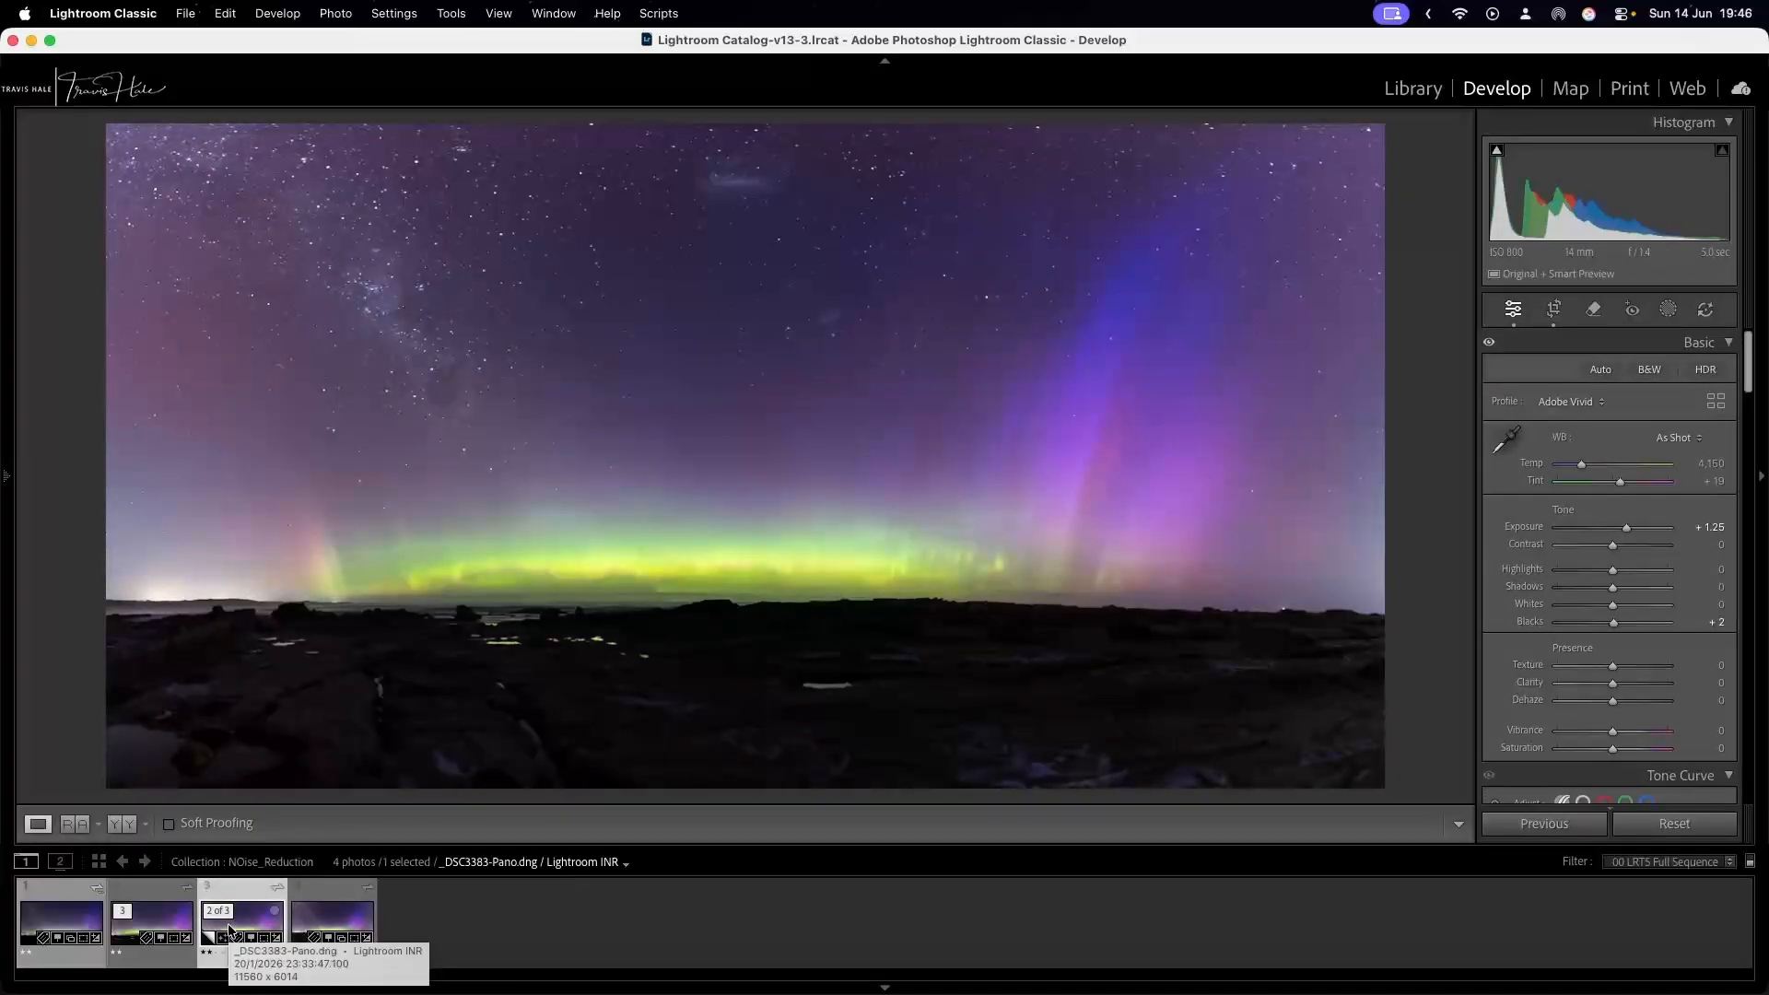
pyautogui.click(322, 888)
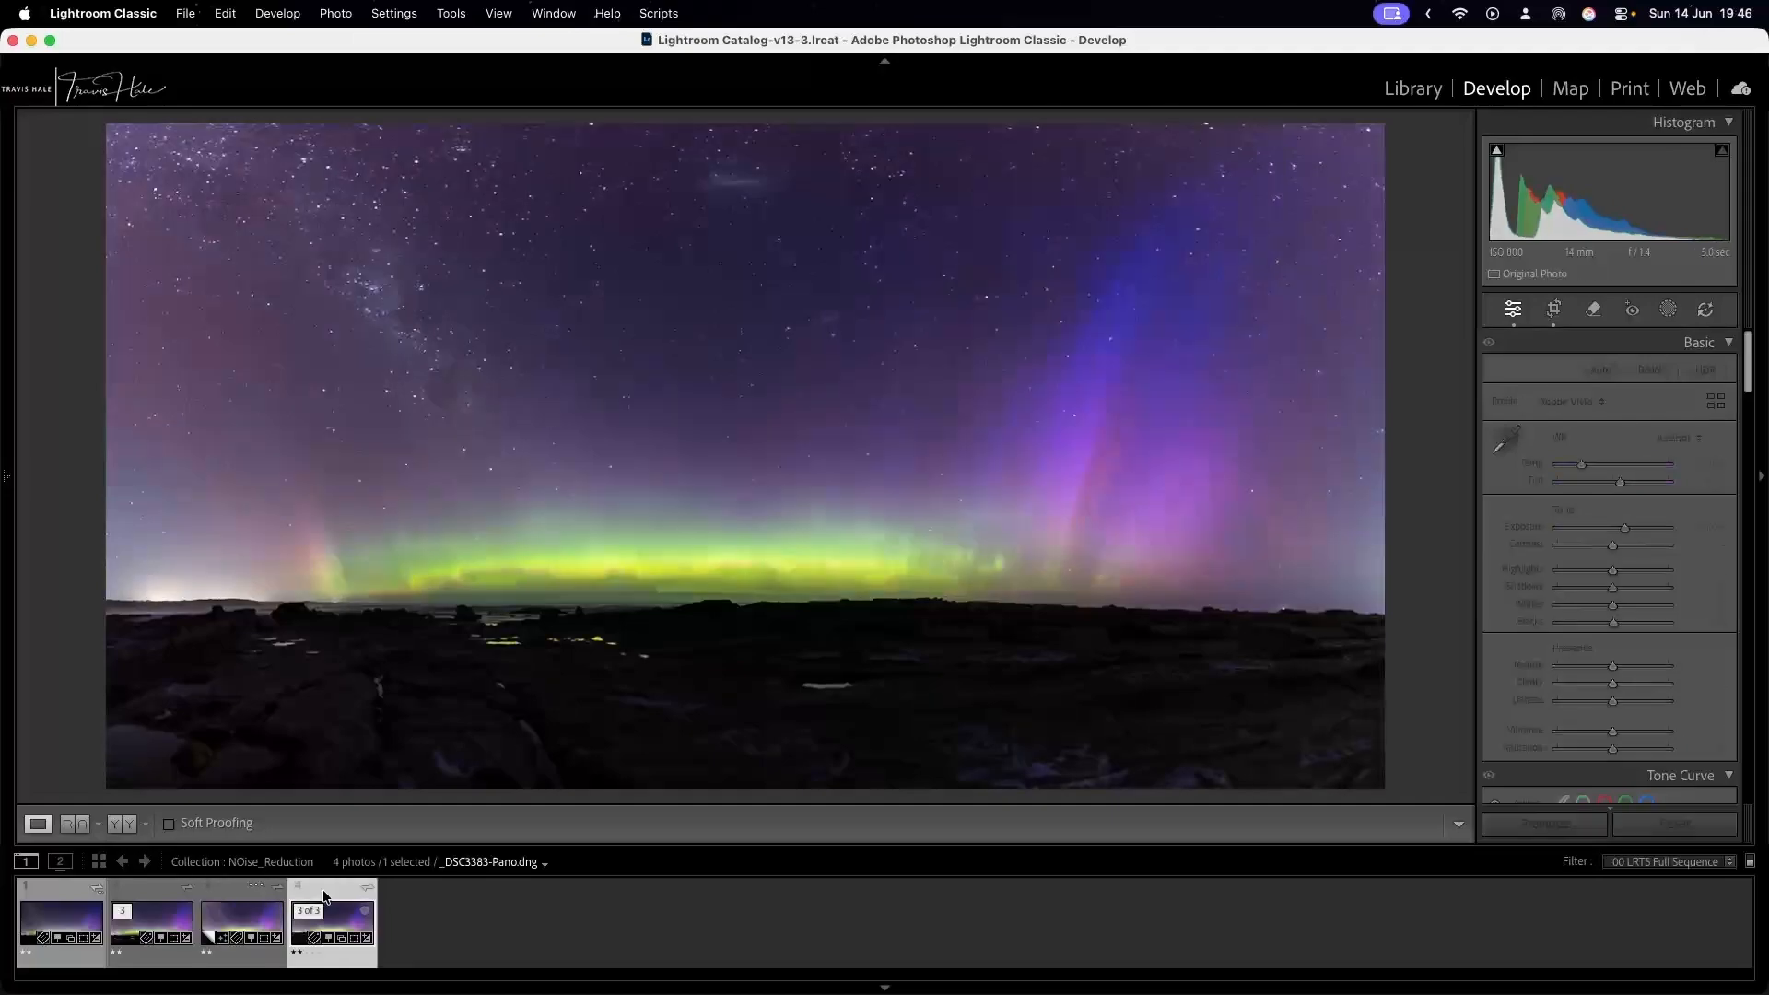
pyautogui.click(235, 898)
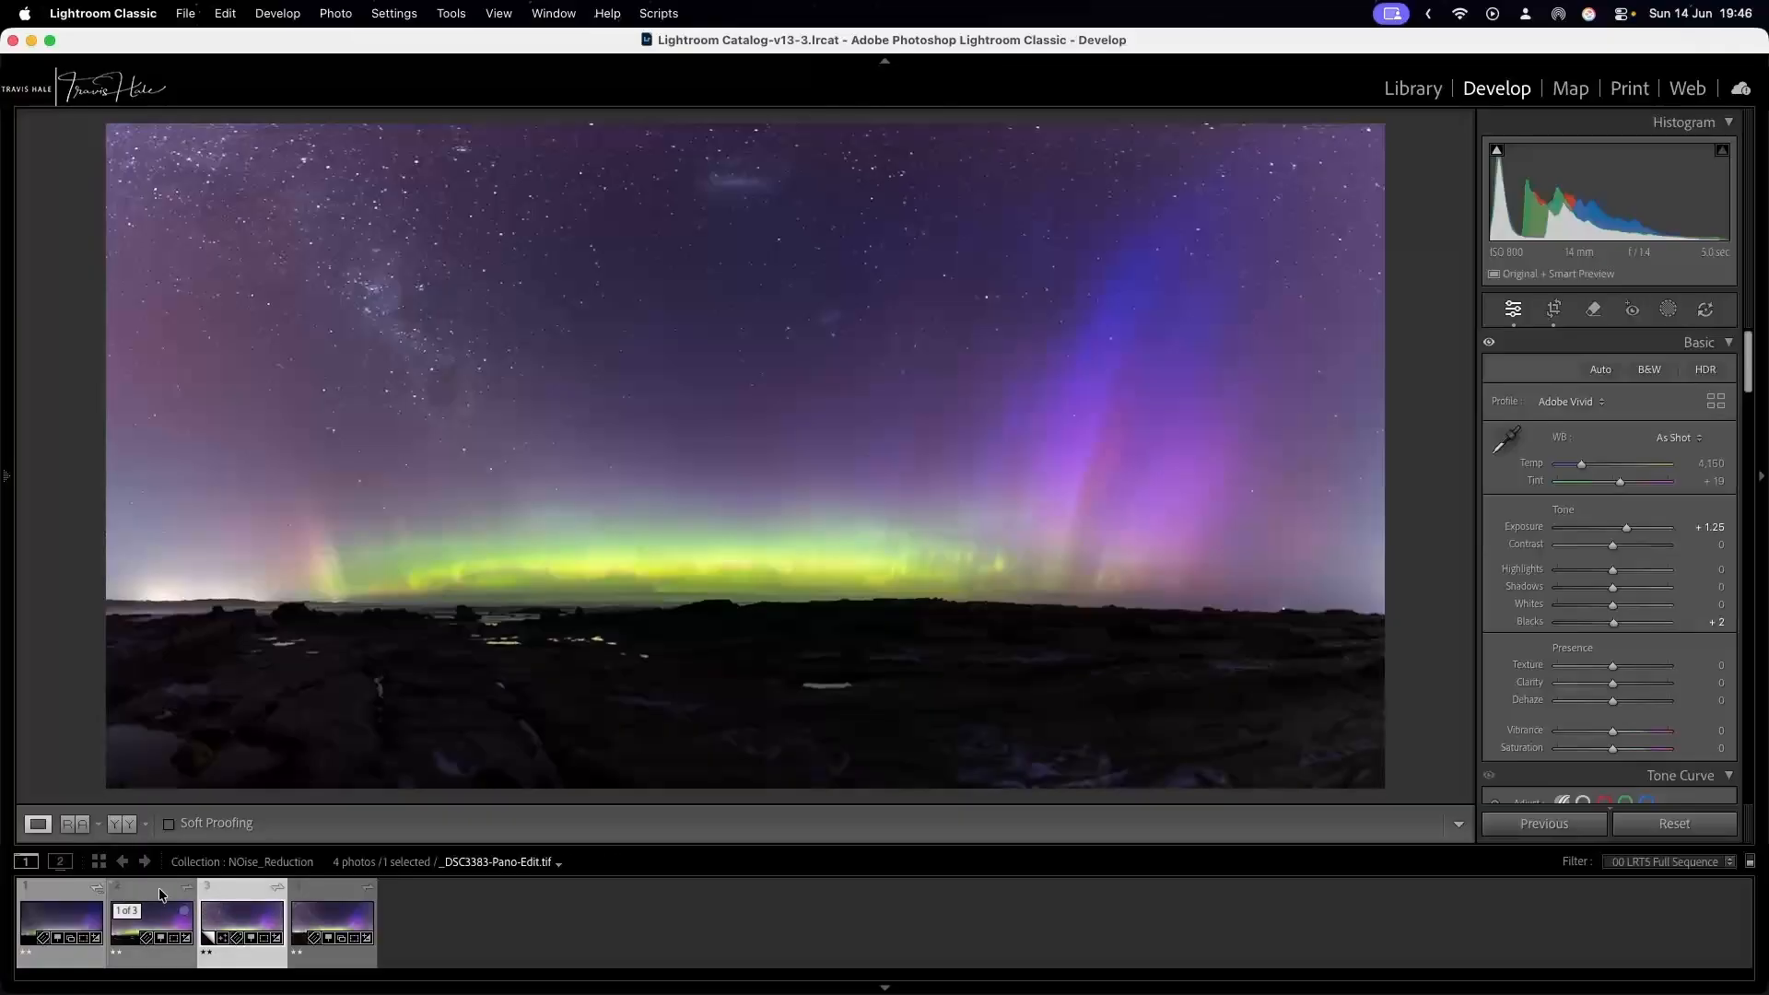
# Compare the edited TIF panorama, second in the filmstrip, with the fourth photo.
pyautogui.click(158, 887)
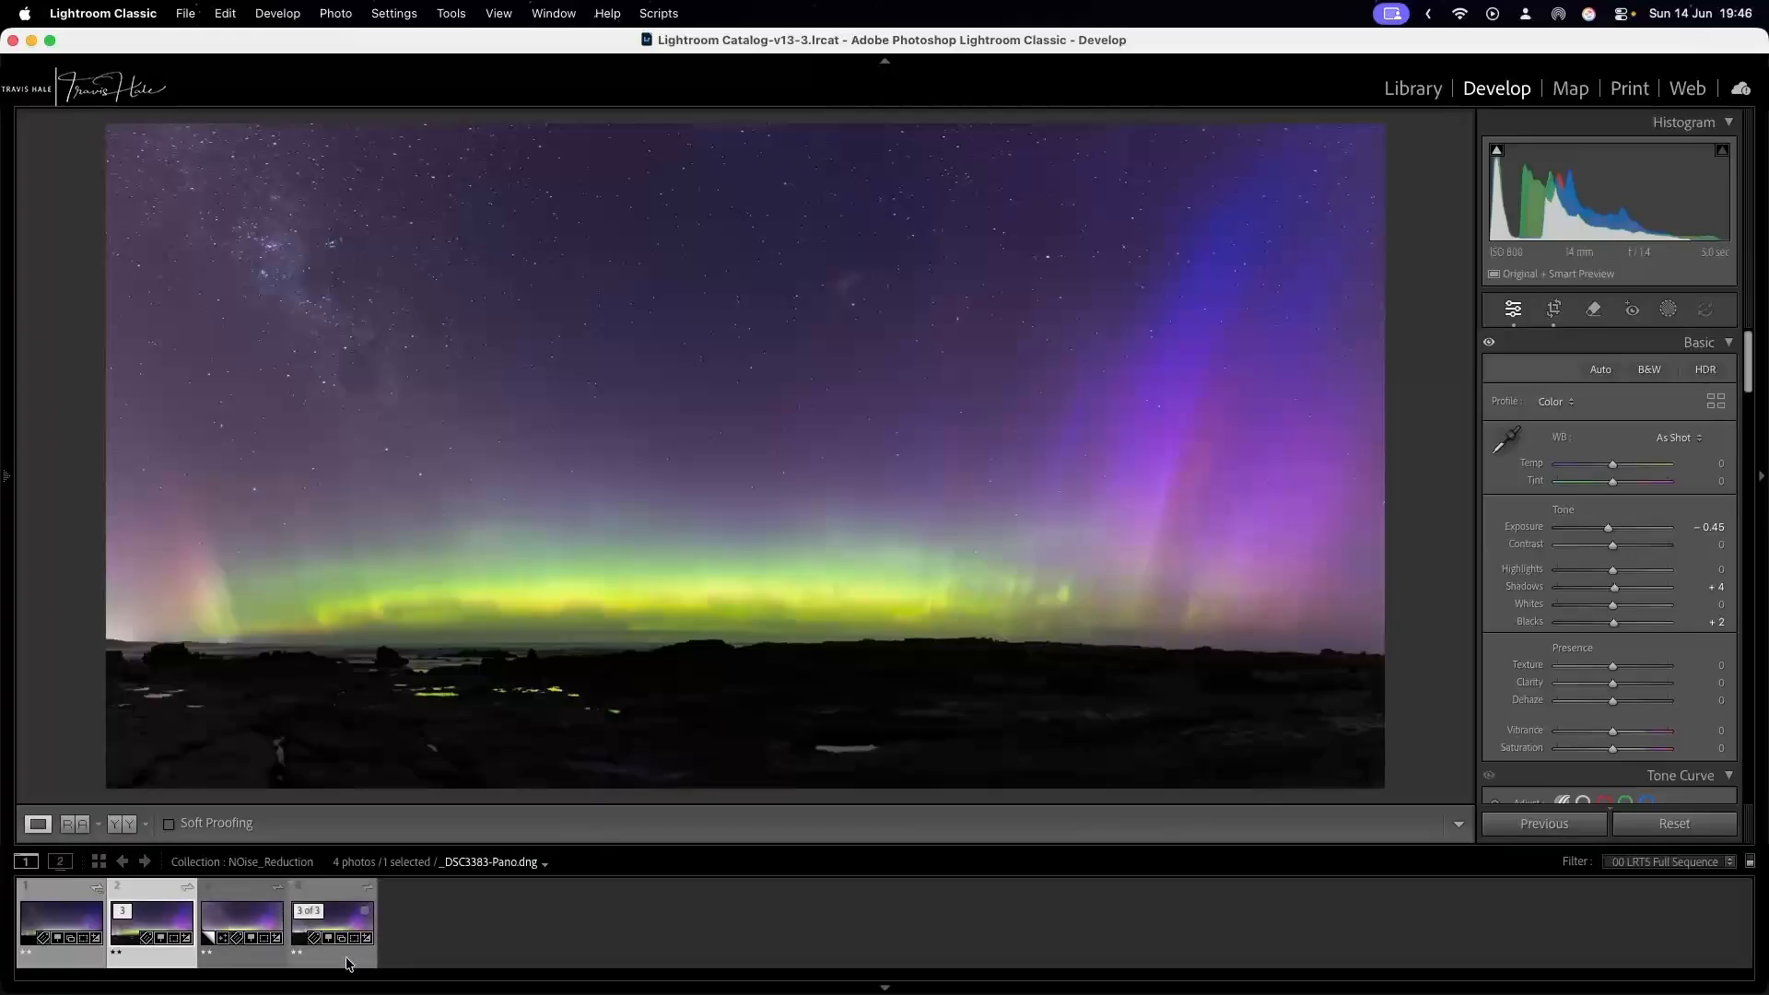
pyautogui.click(328, 888)
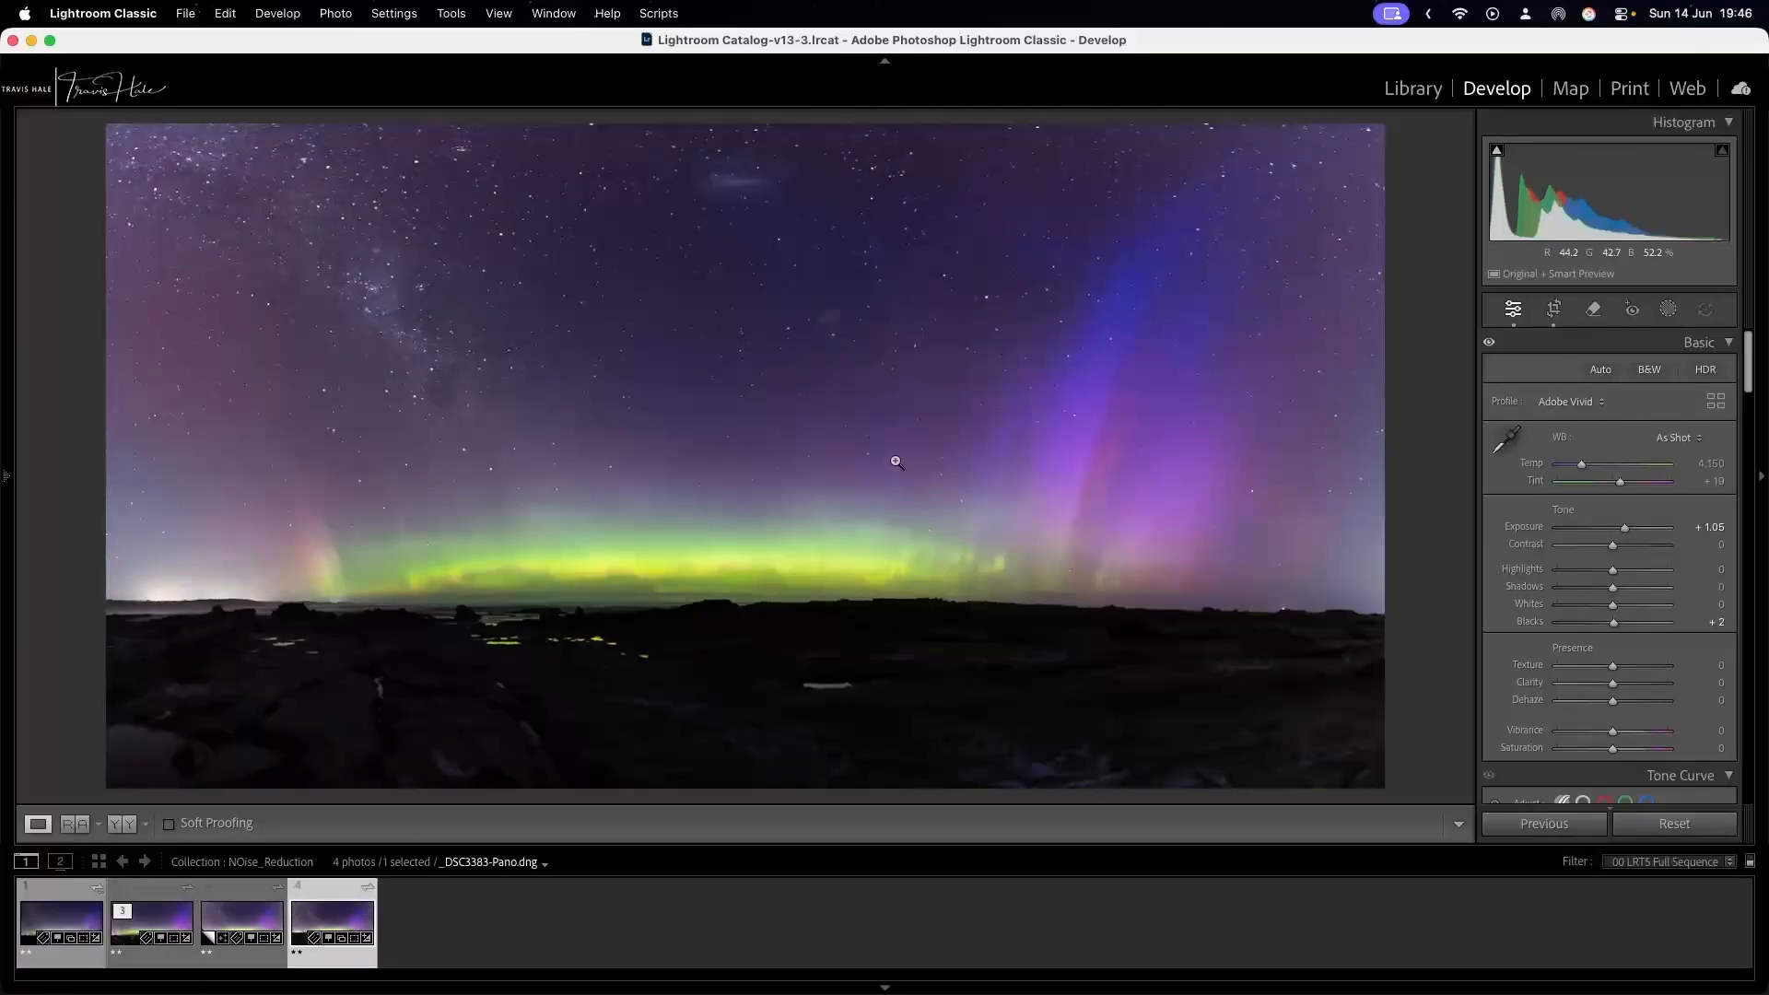
pyautogui.click(157, 892)
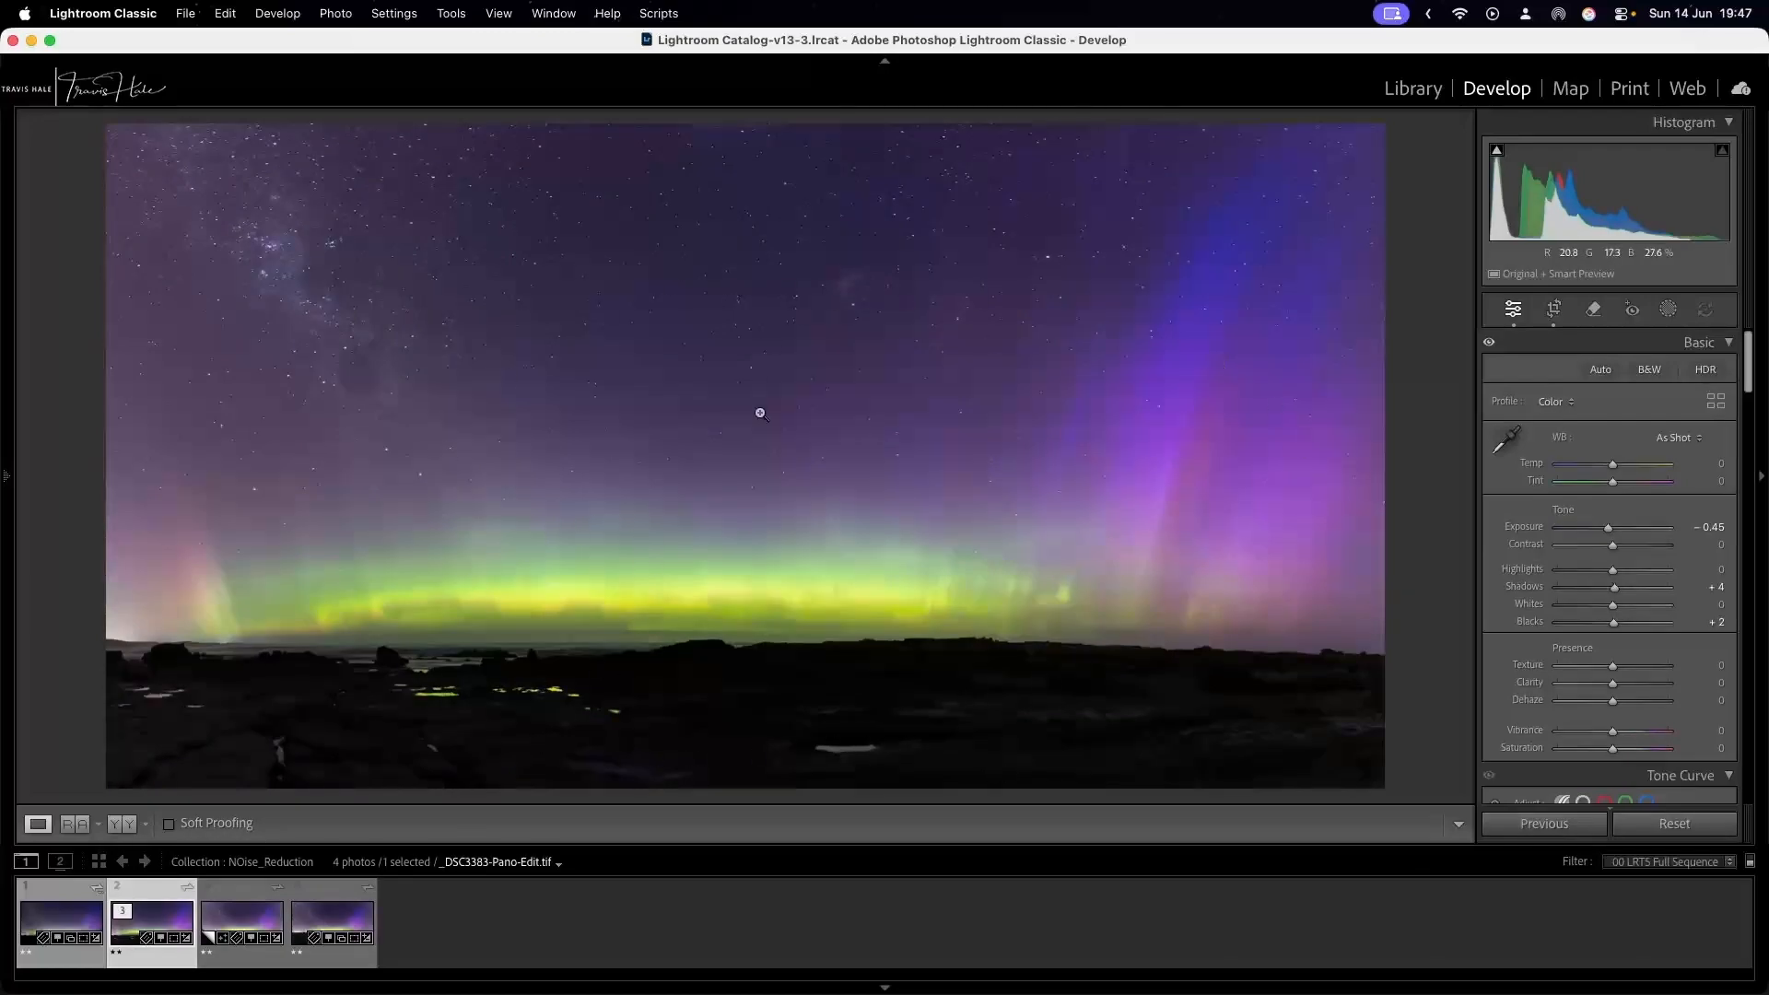
# Point the Detail preview of _DSC3383-Pano-Edit.tif at the shoreline pools below the aurora to examine sharpening and noise.
pyautogui.scroll(-10, 1576, 545)
pyautogui.scroll(-15, 1577, 548)
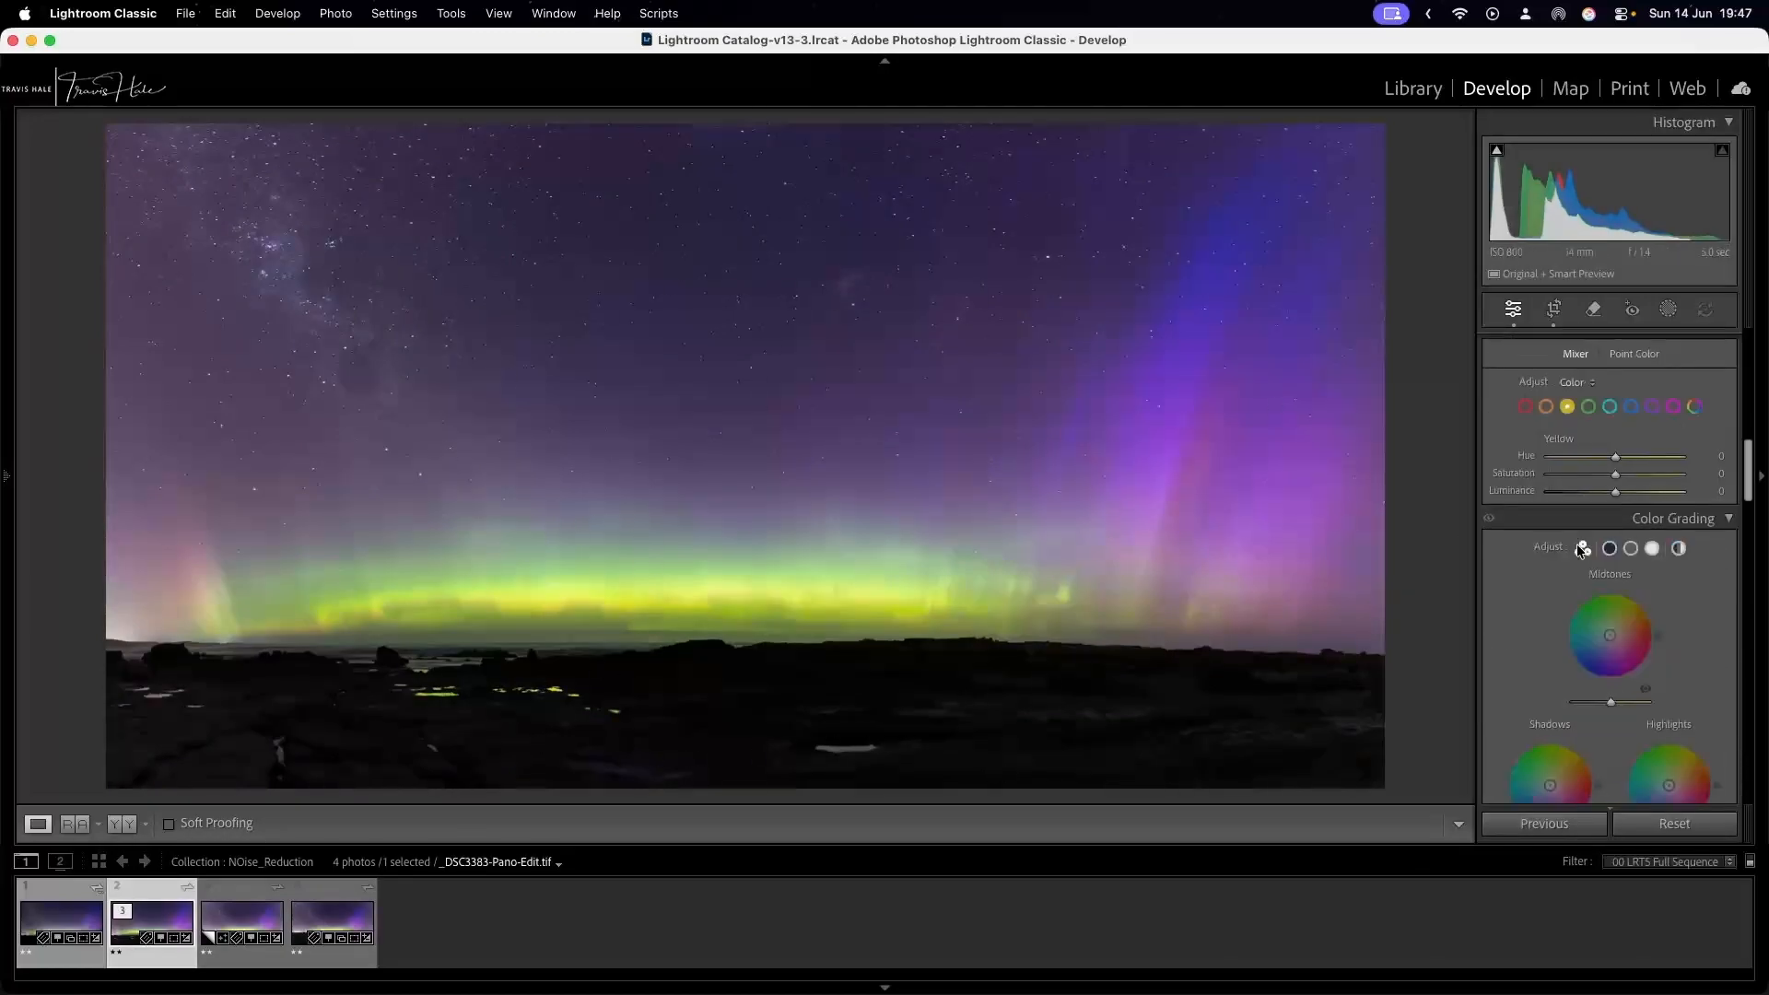
pyautogui.scroll(4, 1528, 466)
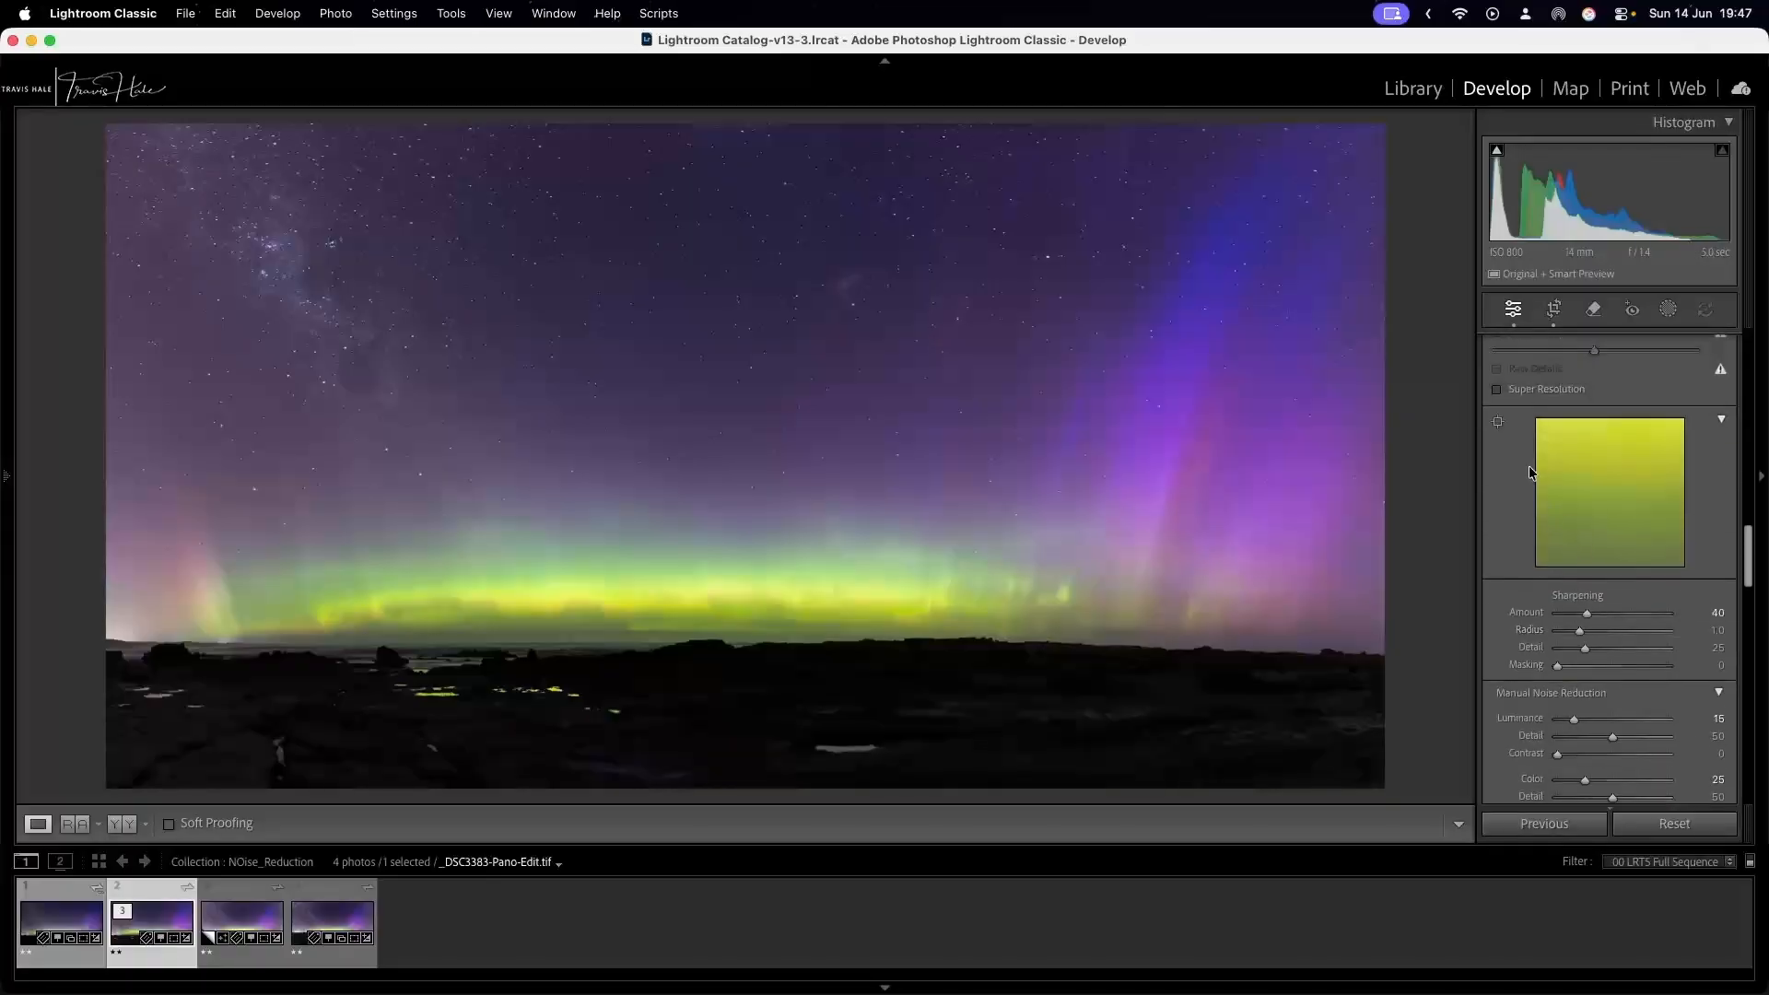
pyautogui.click(1498, 480)
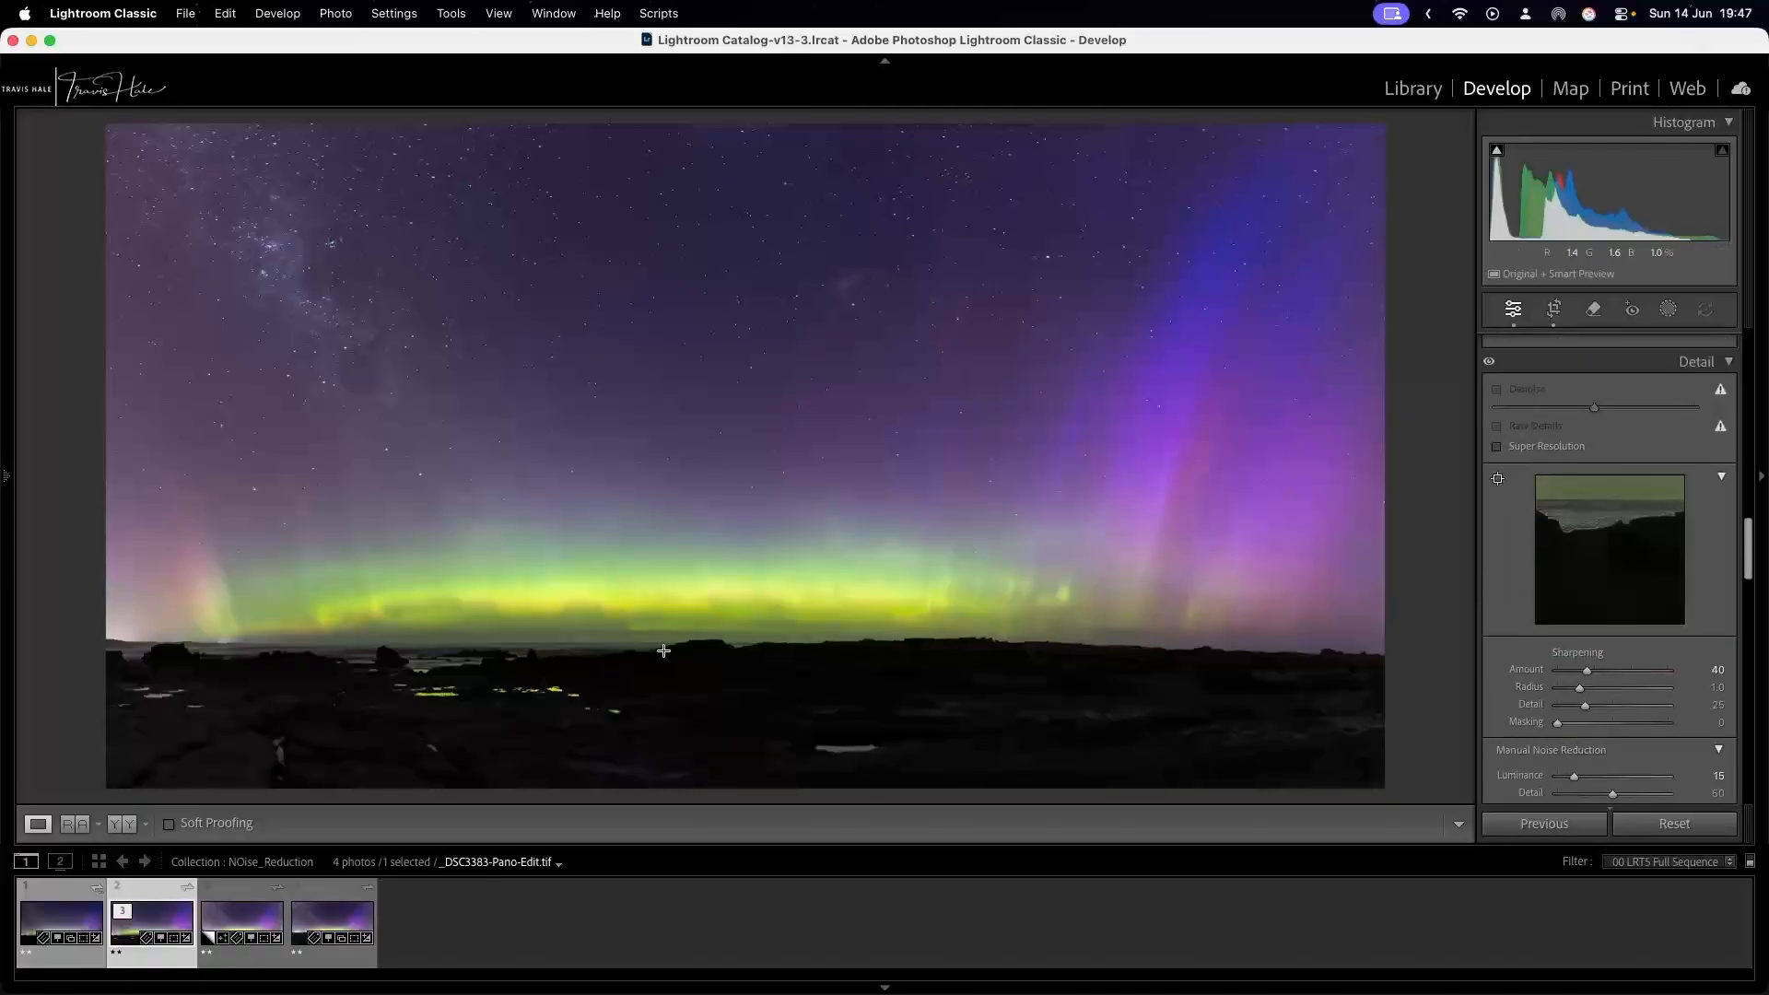
pyautogui.click(429, 663)
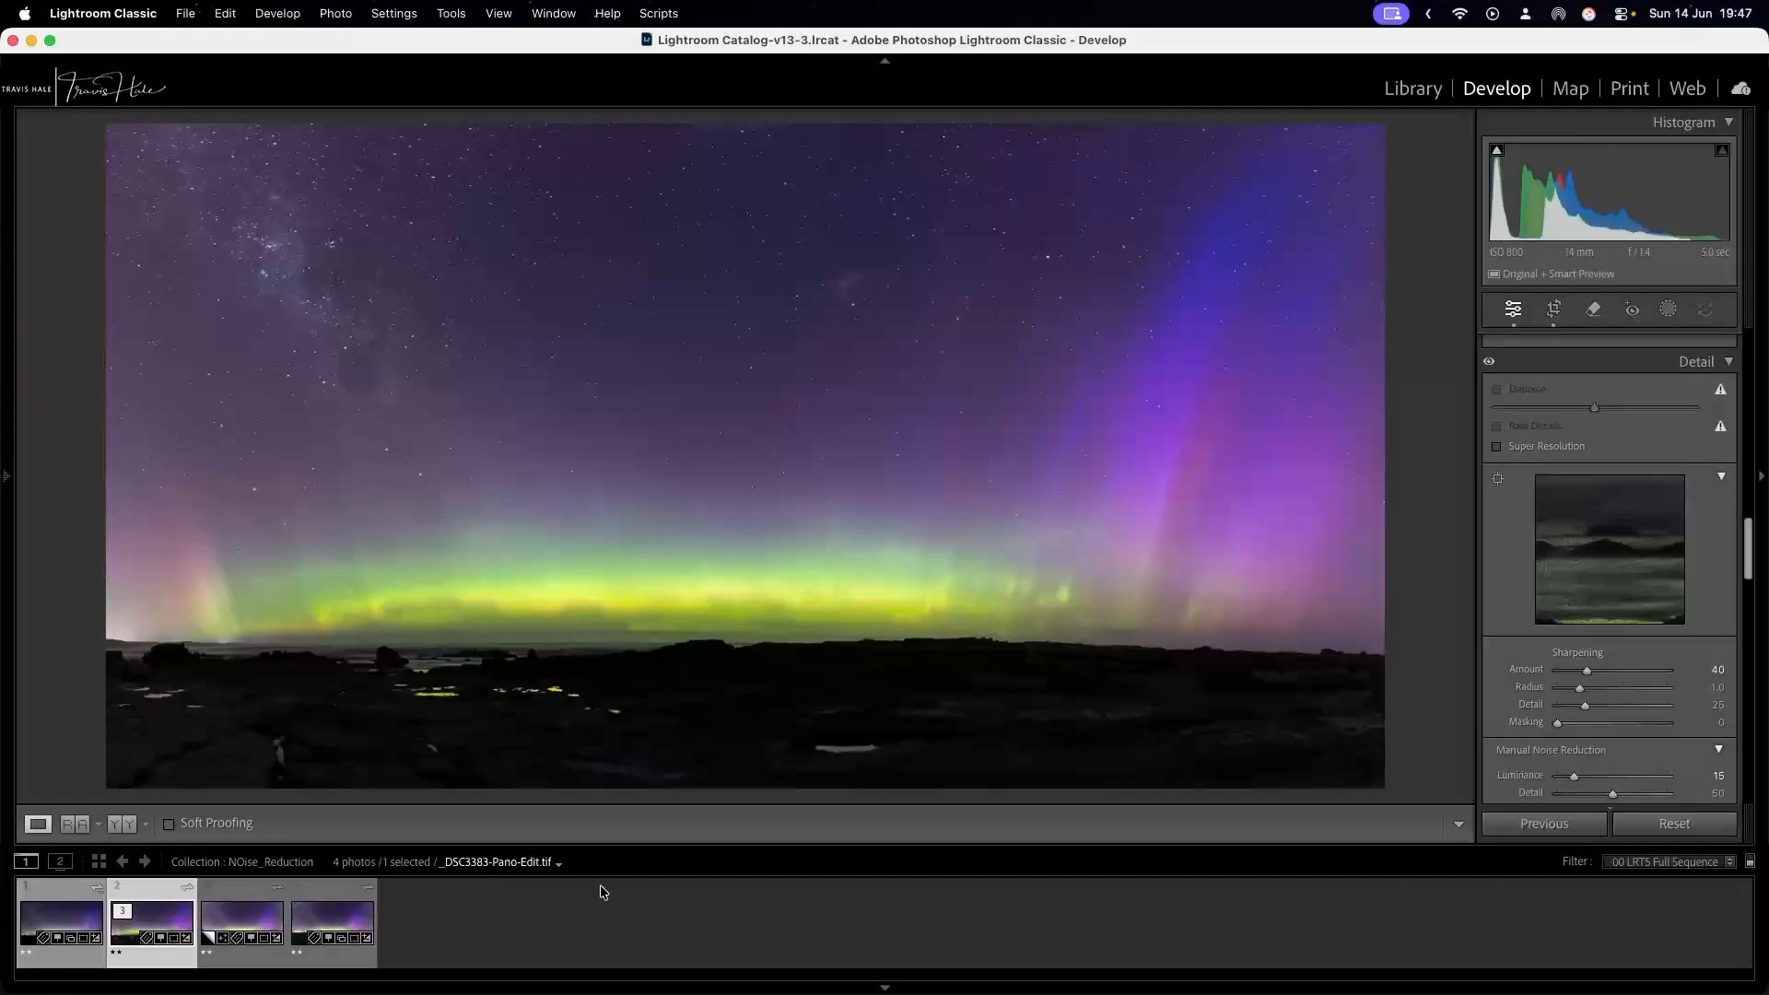
# Point the Detail preview of _DSC3383-Pano.dng at the shoreline below the aurora and compare it with _DSC3383-Pano-Edit.tif.
pyautogui.click(345, 904)
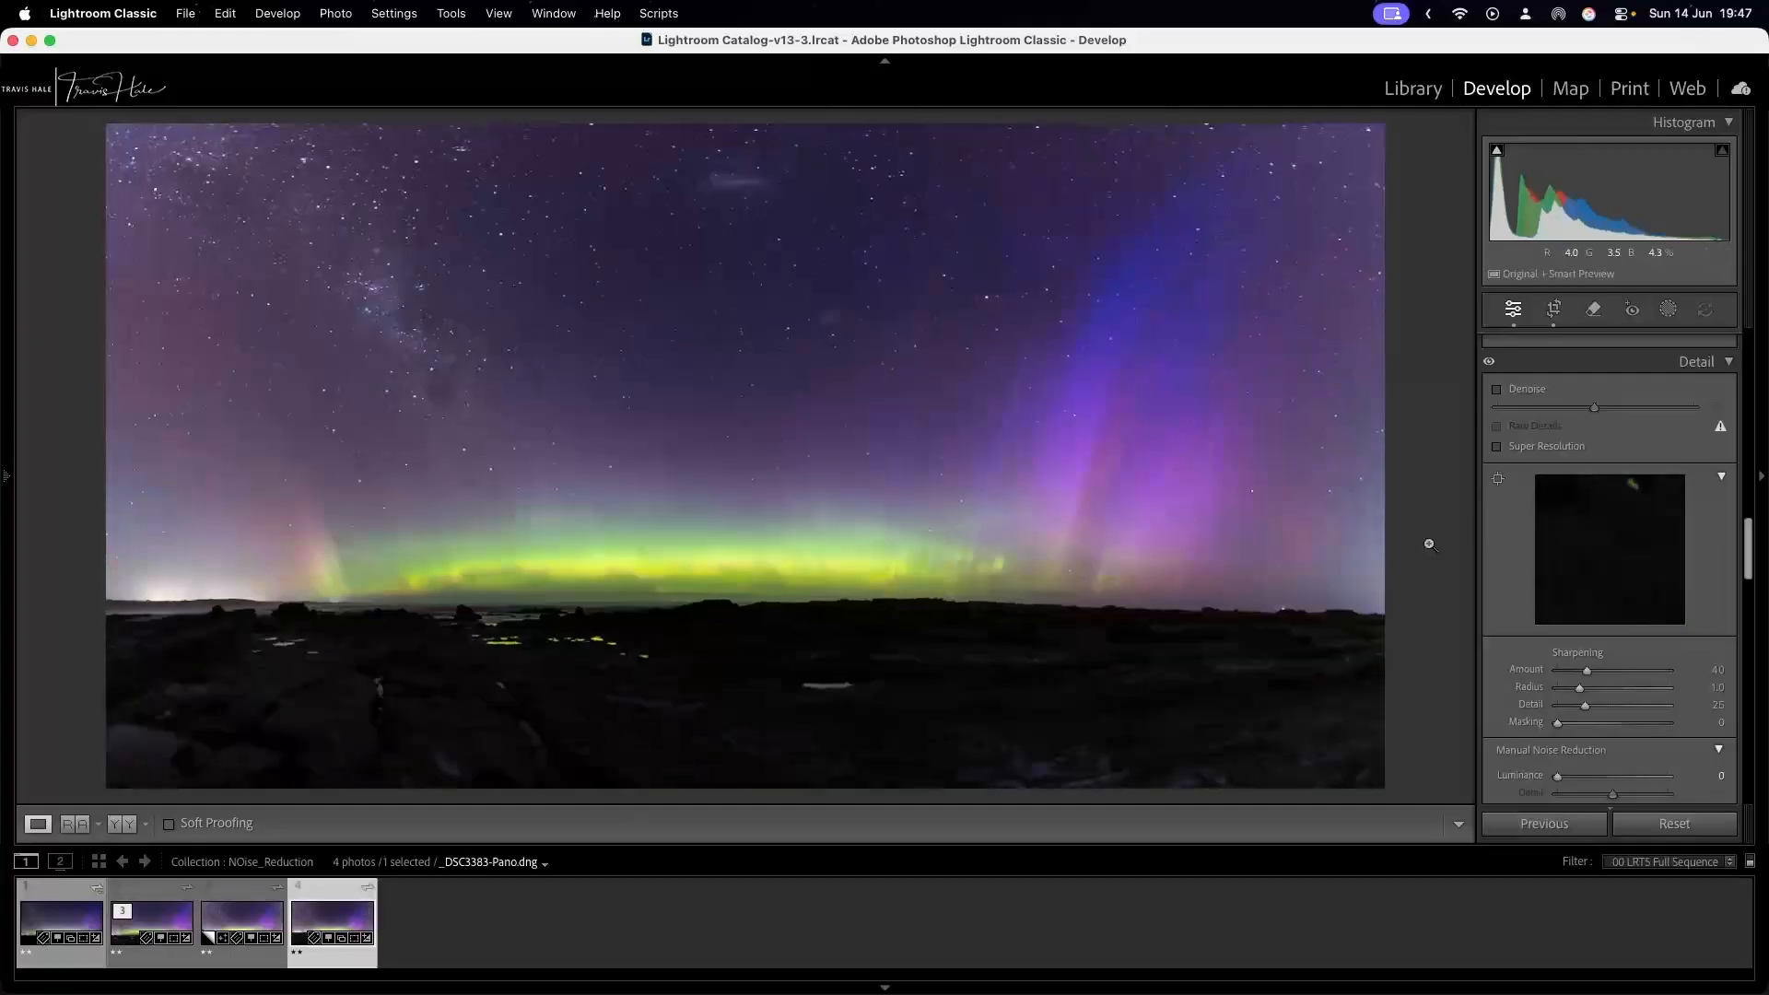
pyautogui.click(1498, 478)
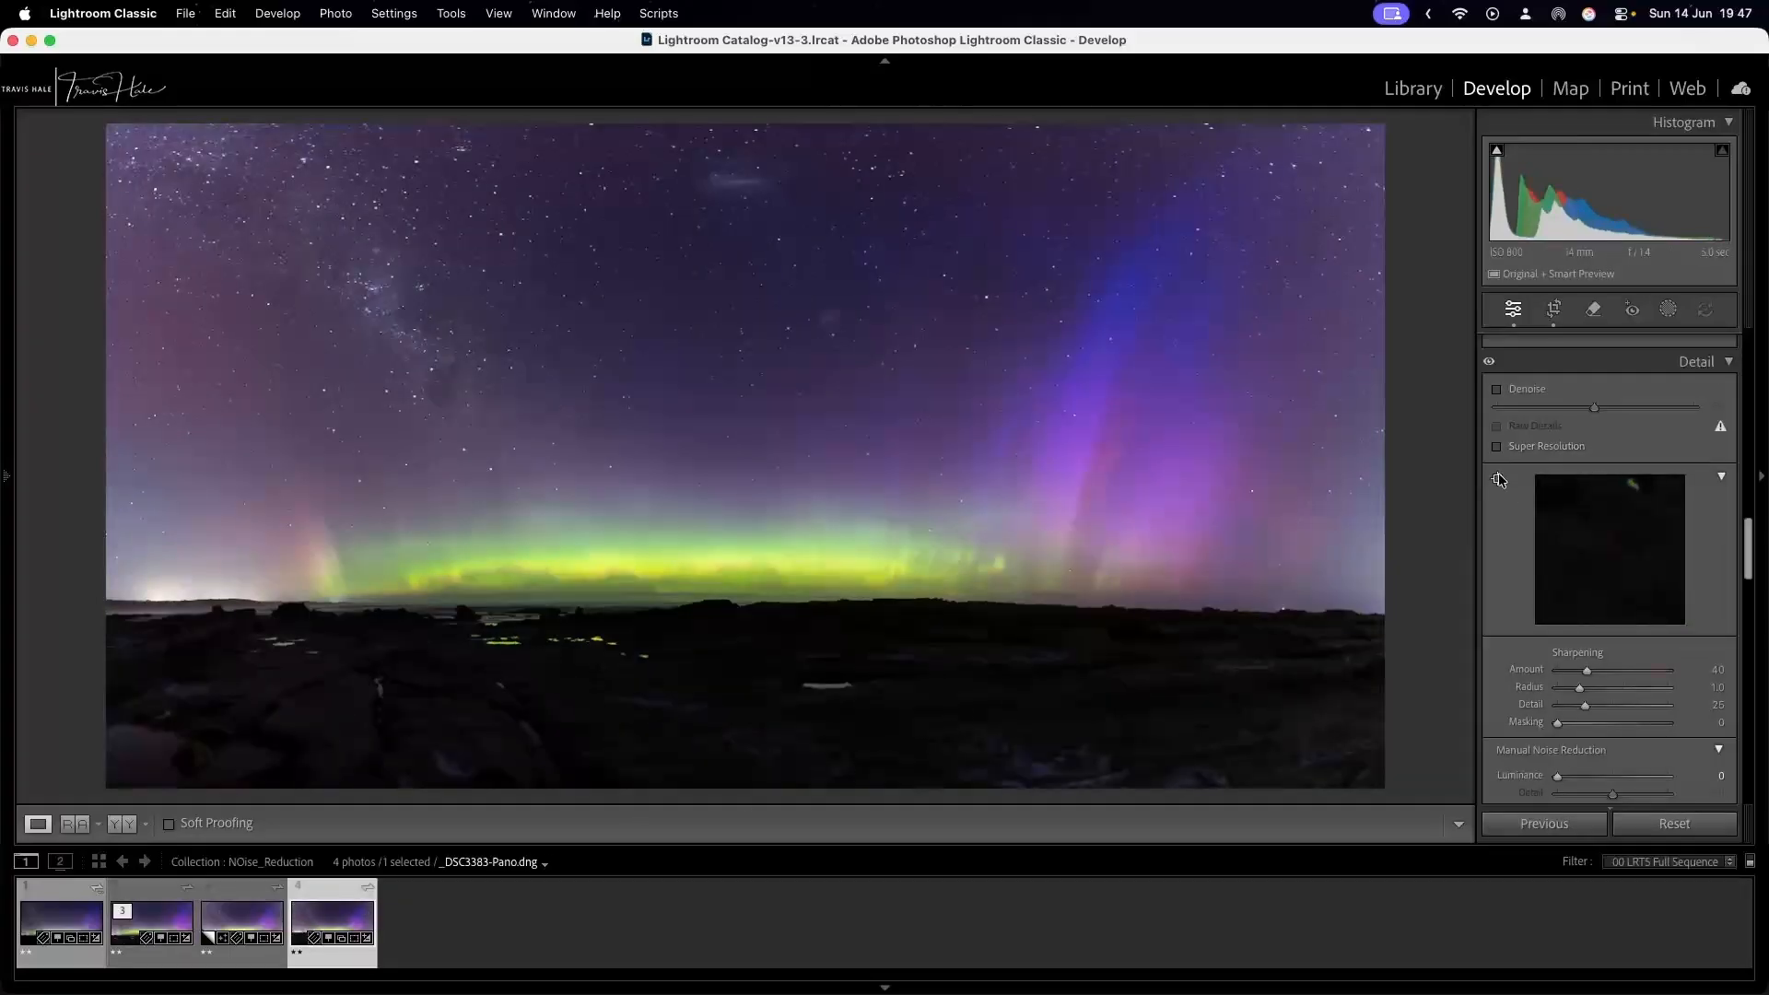
pyautogui.click(497, 614)
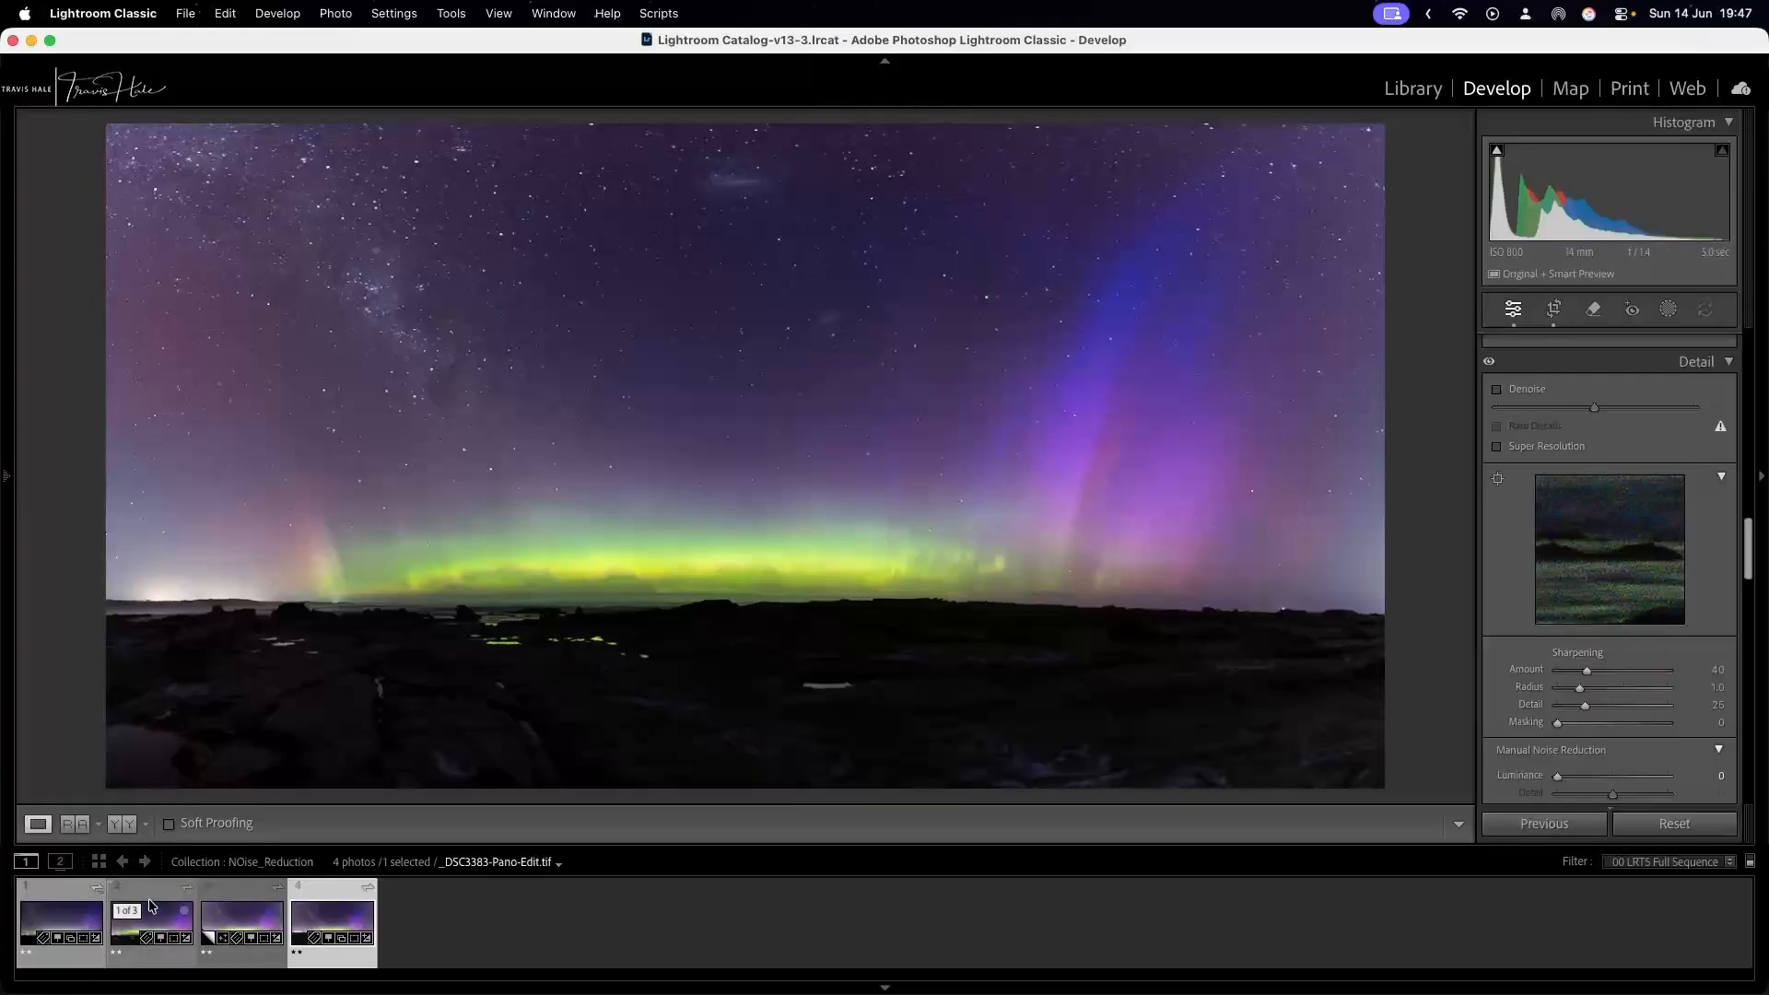
pyautogui.click(151, 907)
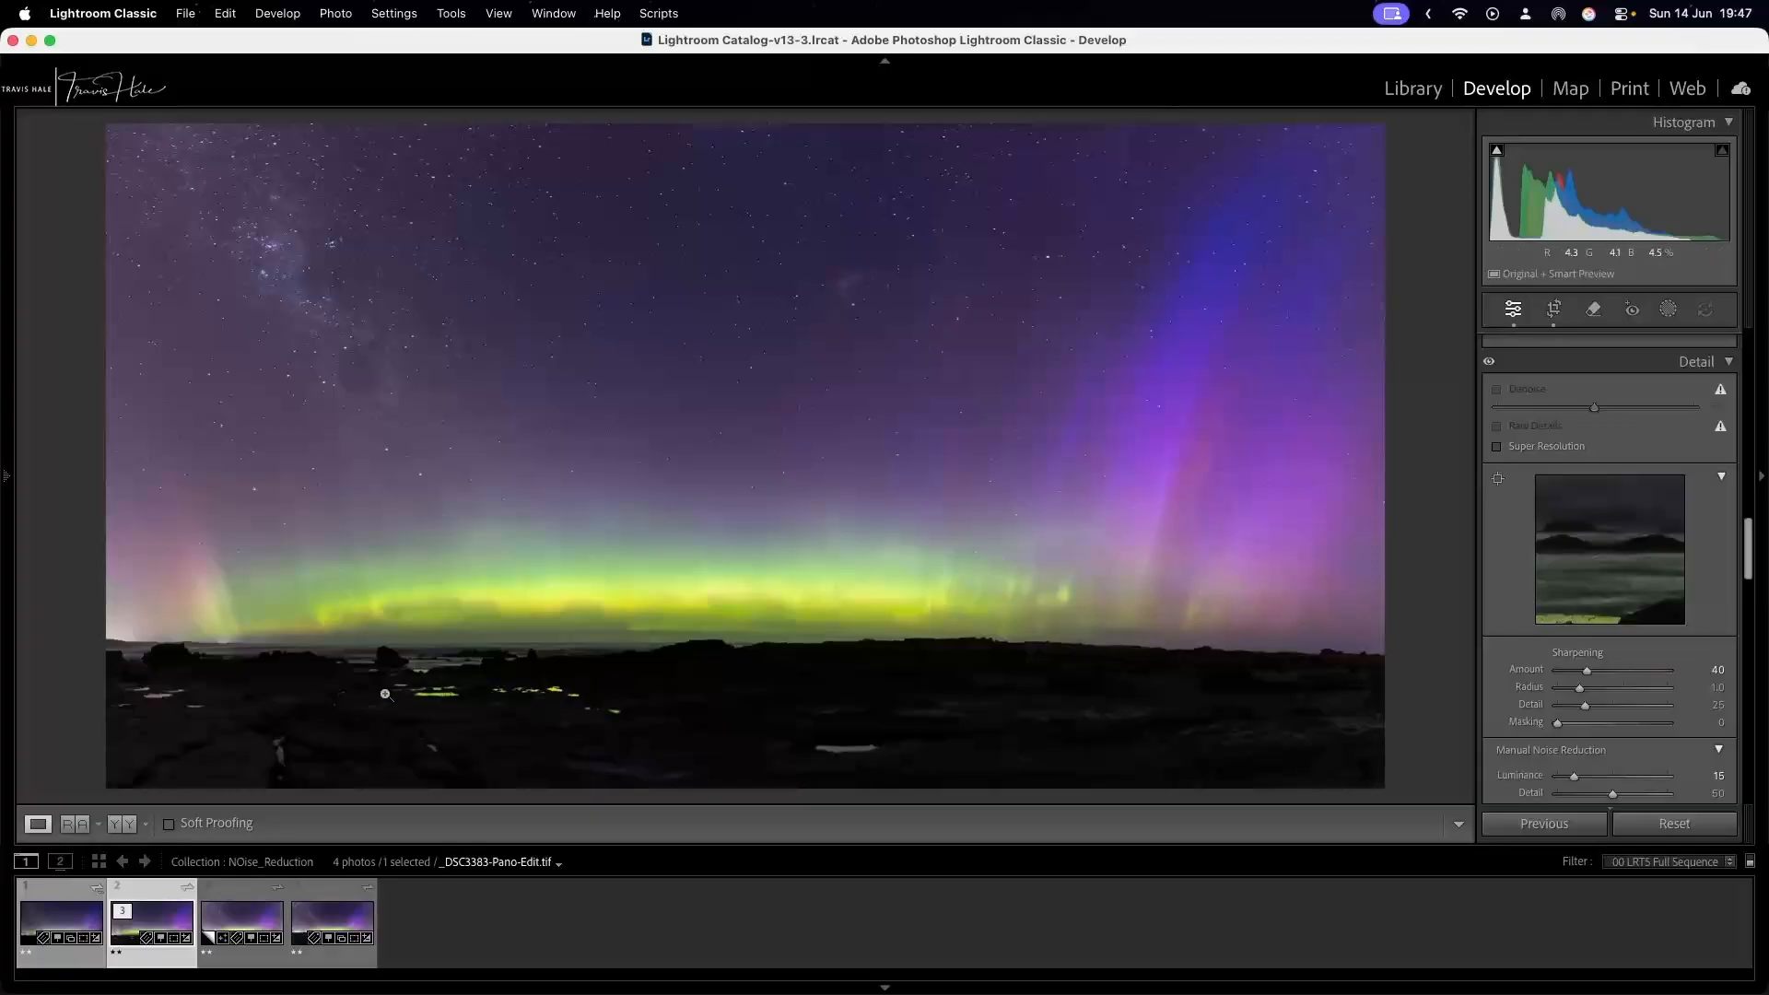
# Raise the Exposure of _DSC3383-Pano_LuminarNeo-edit.tiff, the first photo in the filmstrip, to +1.95.
pyautogui.click(52, 916)
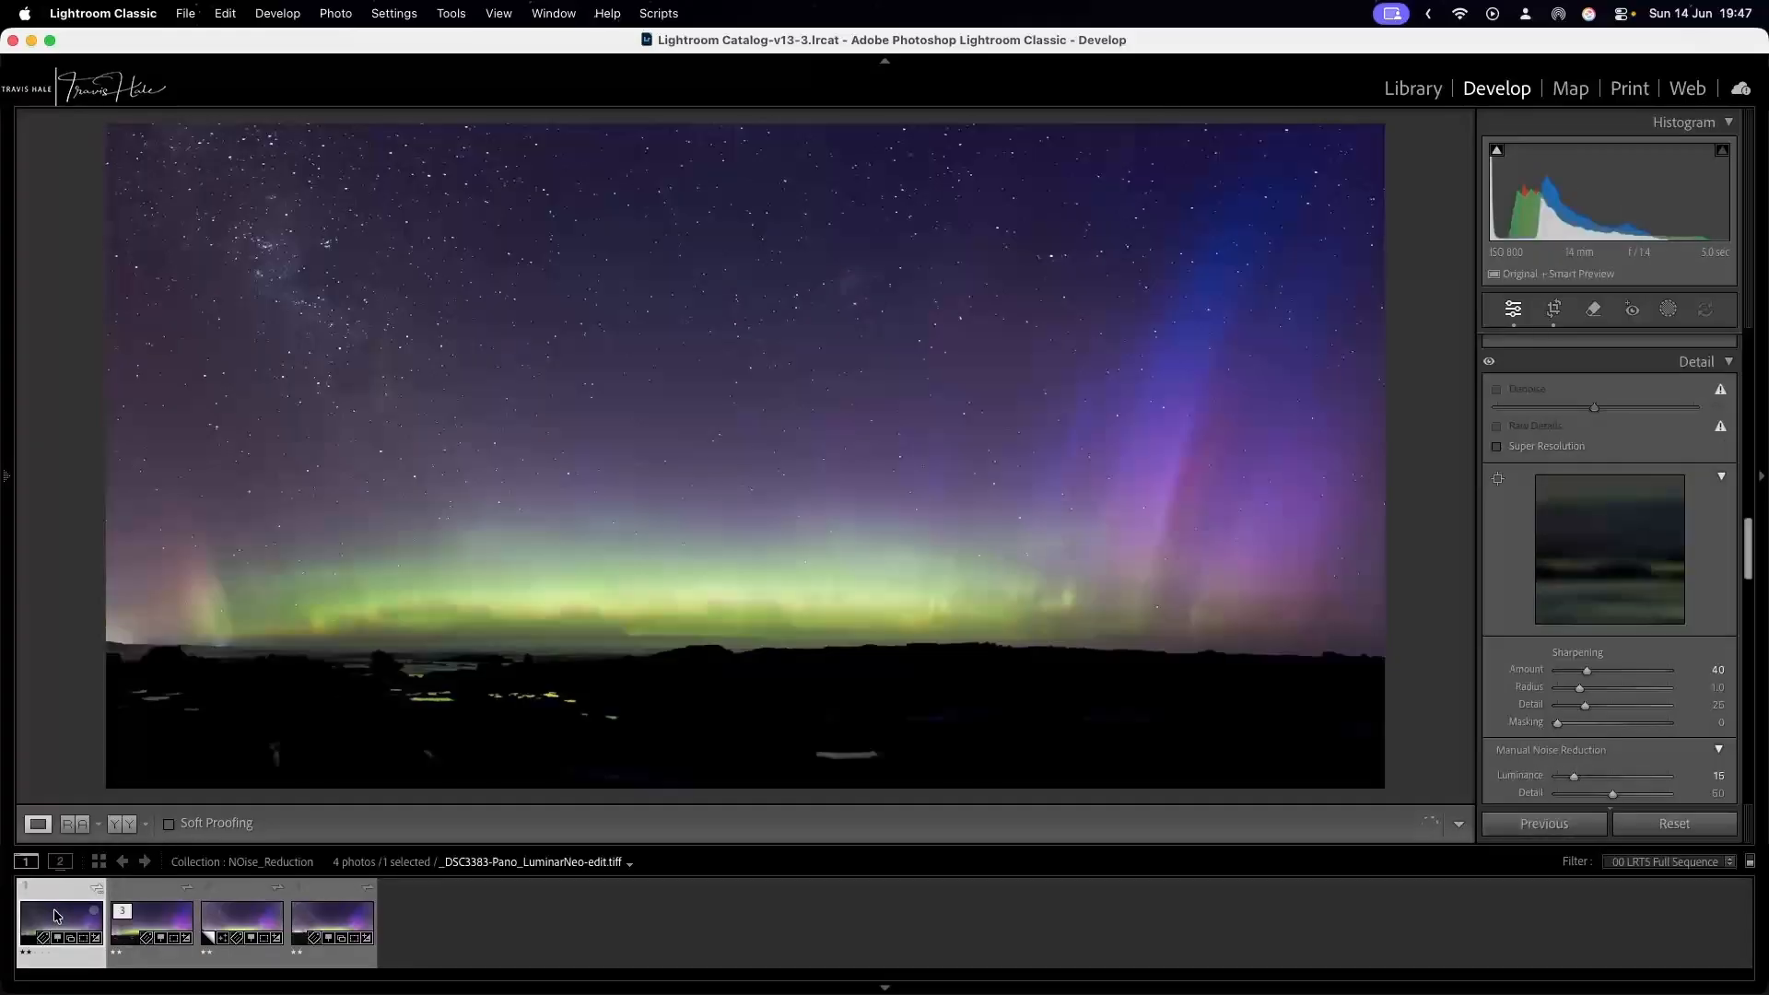
pyautogui.scroll(10, 1544, 447)
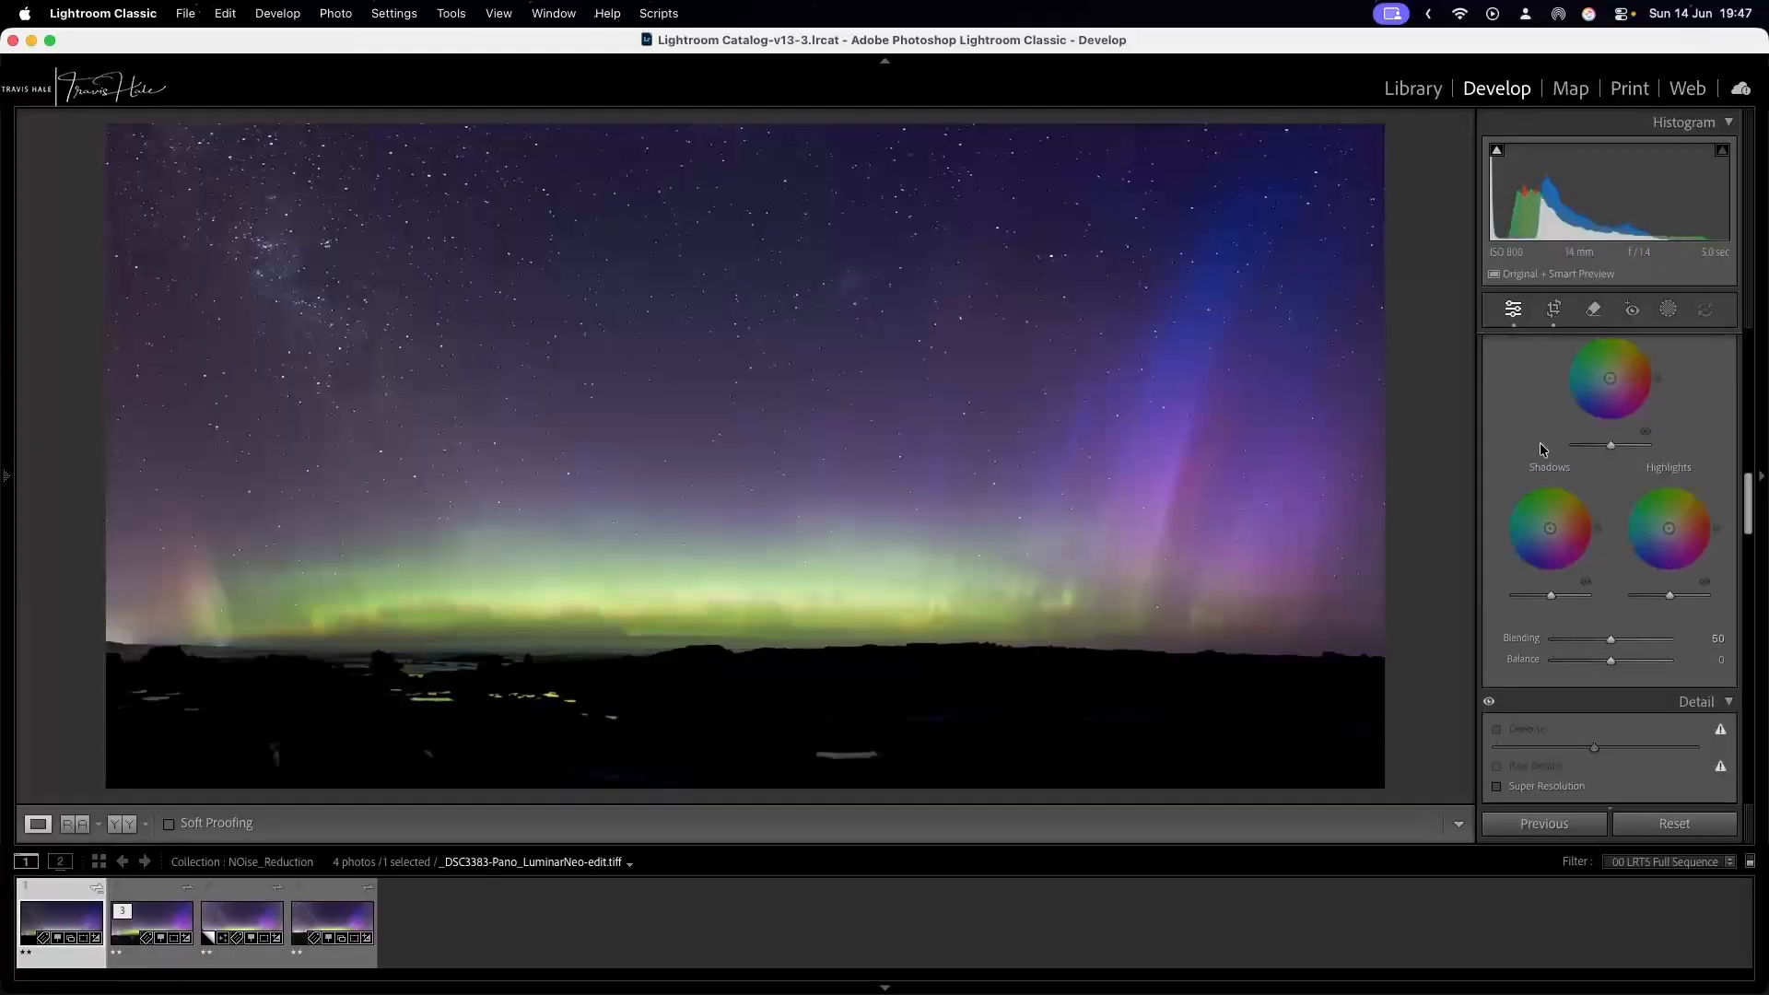
pyautogui.scroll(8, 1544, 454)
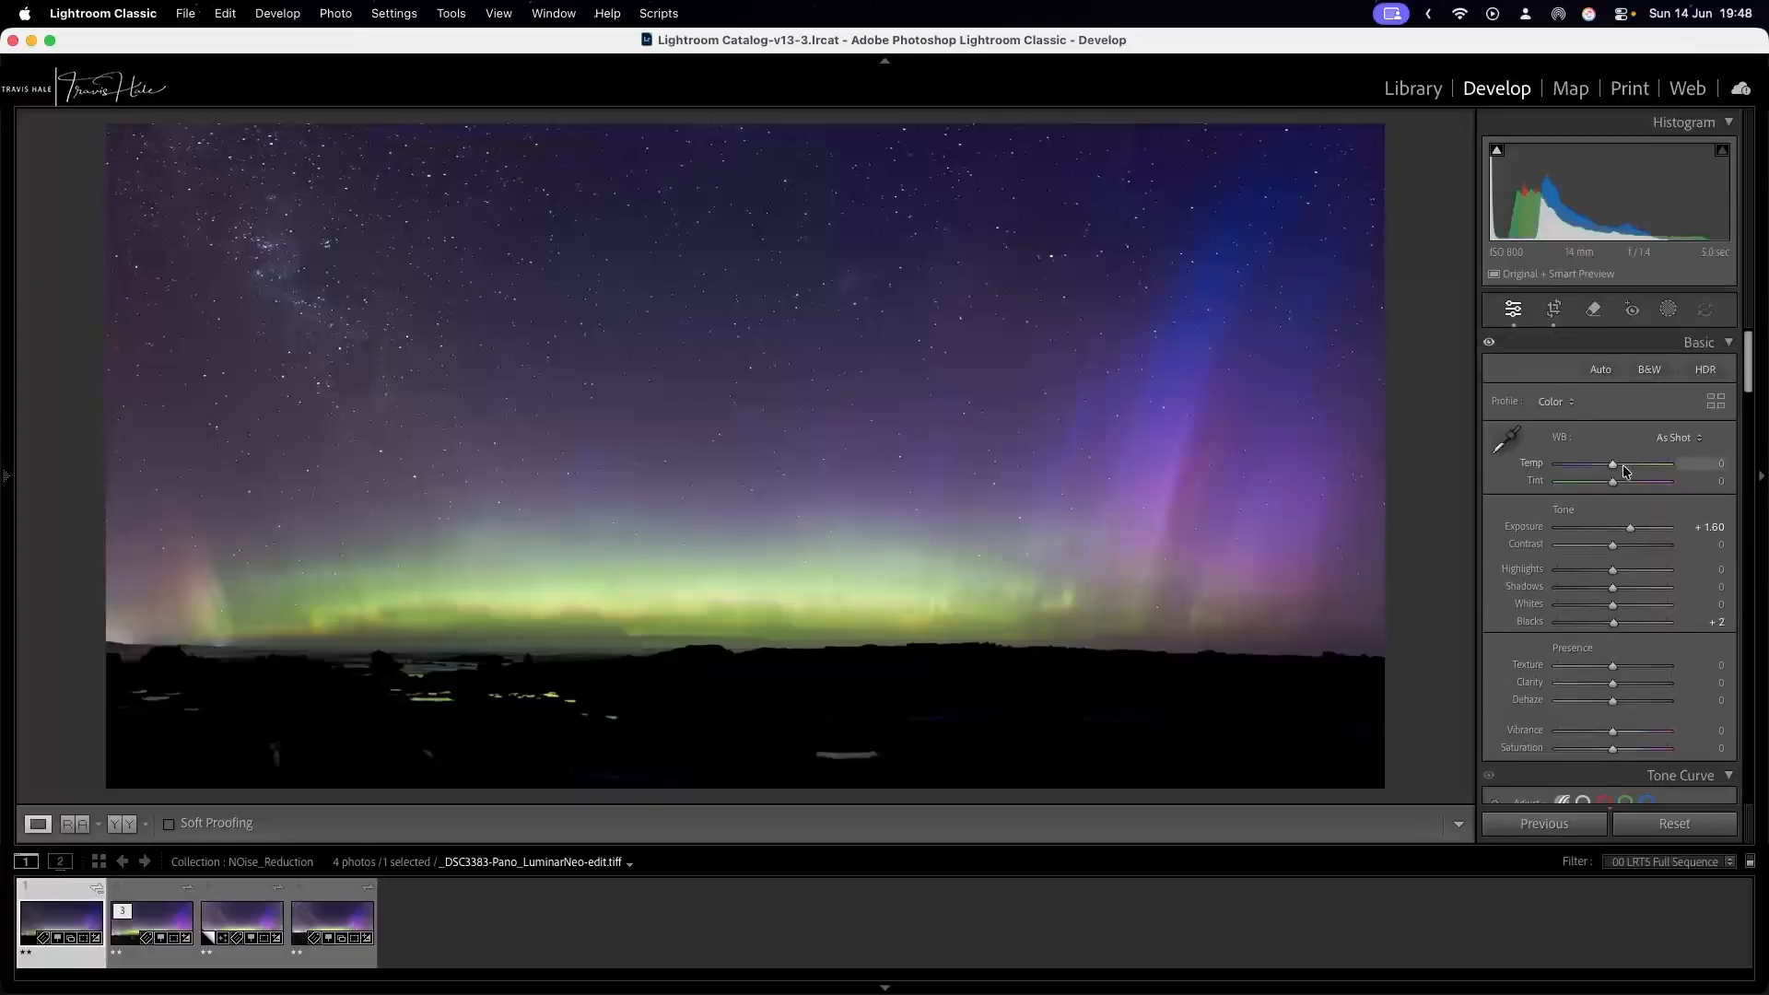
pyautogui.moveTo(1630, 533); pyautogui.dragTo(1634, 534)
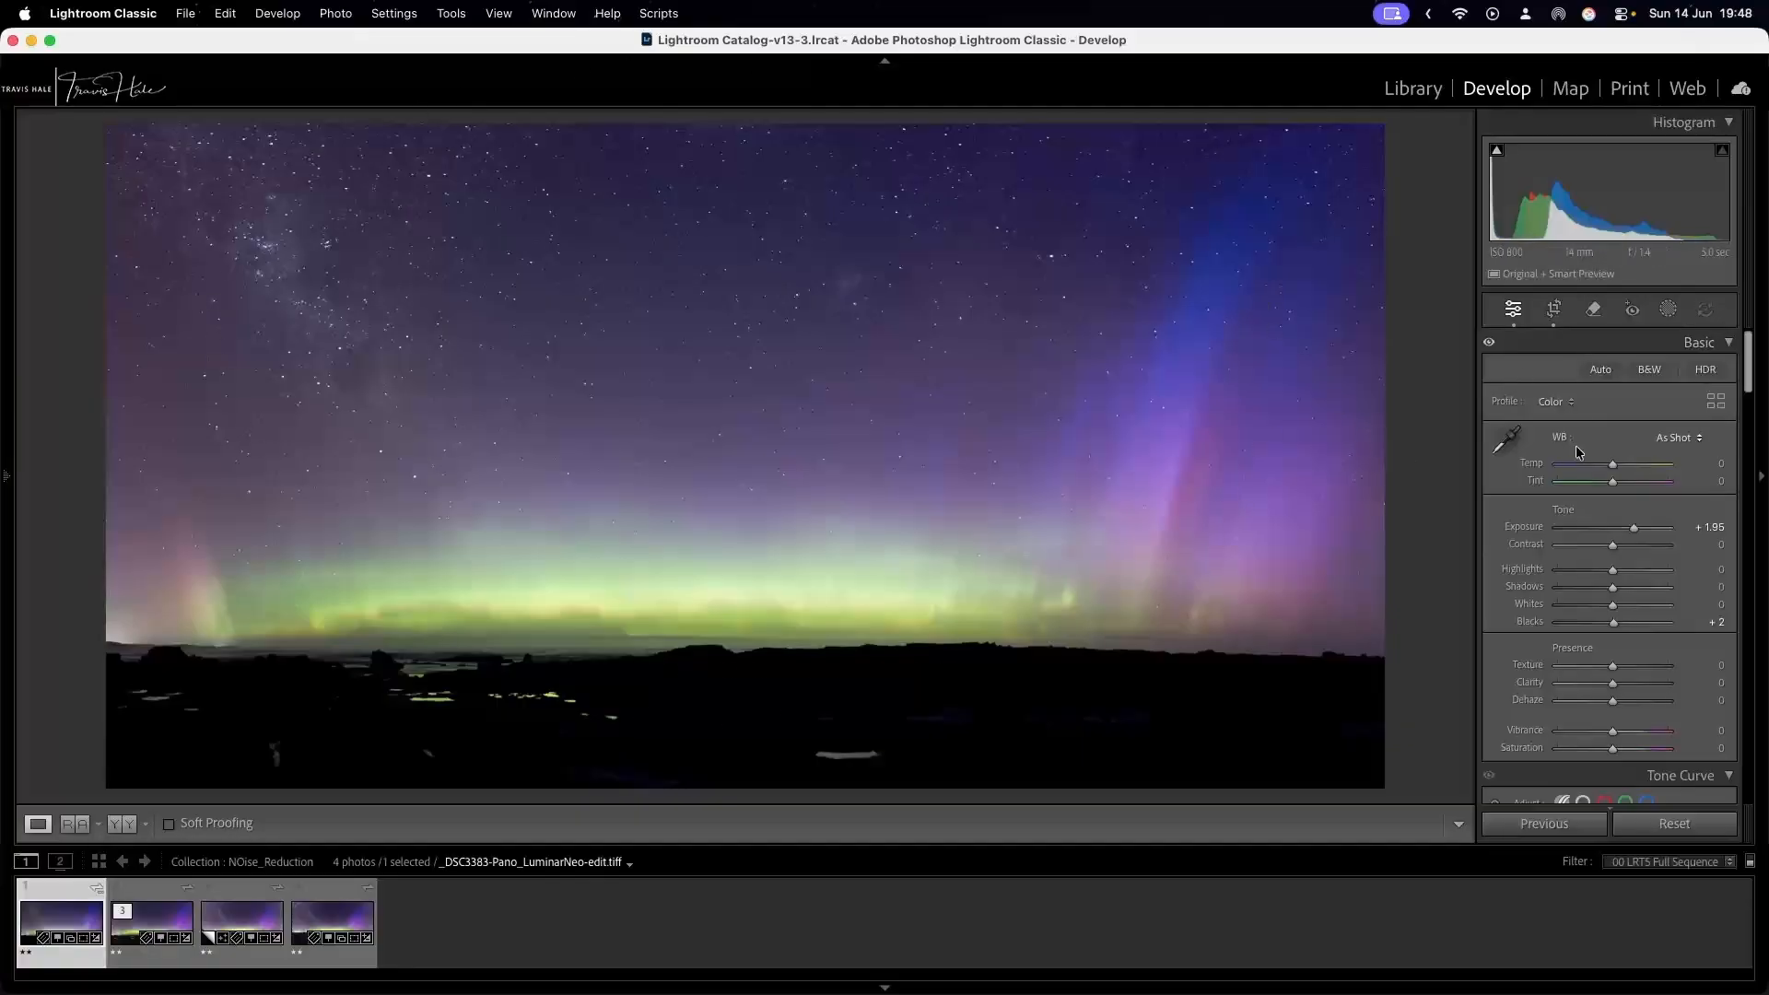
# Review the color and Detail settings of the brightened LuminarNeo edit, including its shoreline preview.
pyautogui.scroll(-10, 1612, 553)
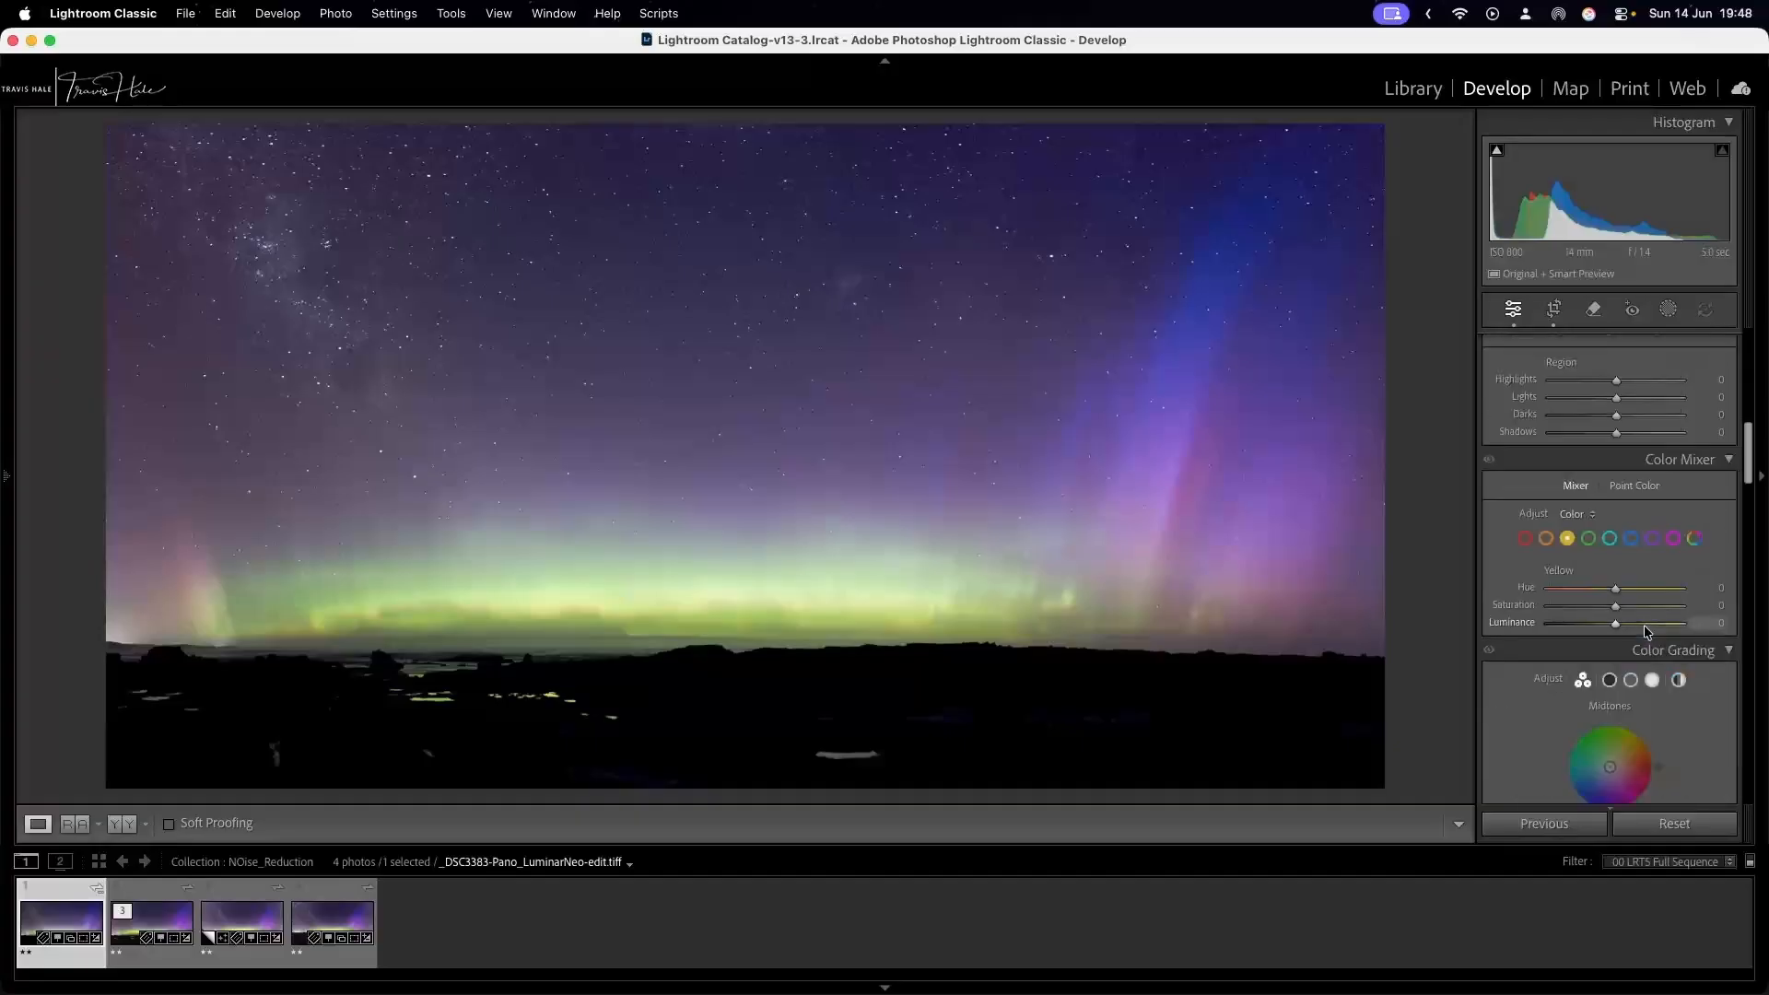
pyautogui.scroll(-6, 1599, 615)
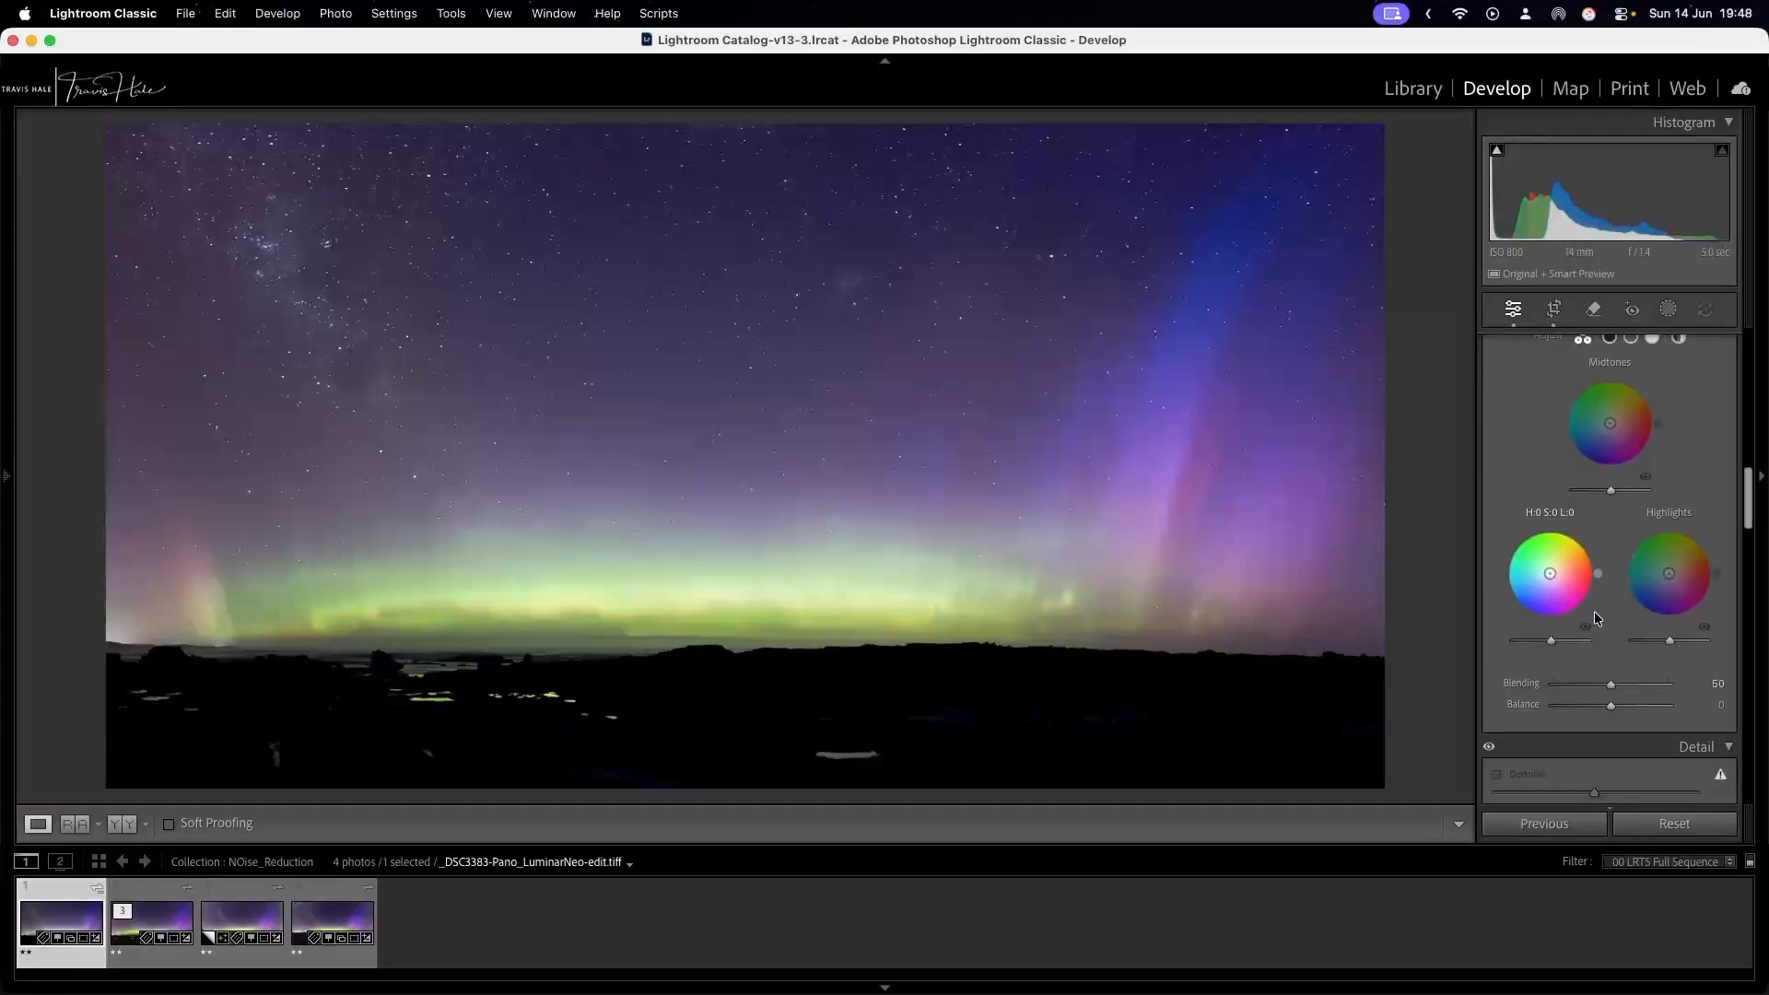
pyautogui.scroll(-5, 1594, 610)
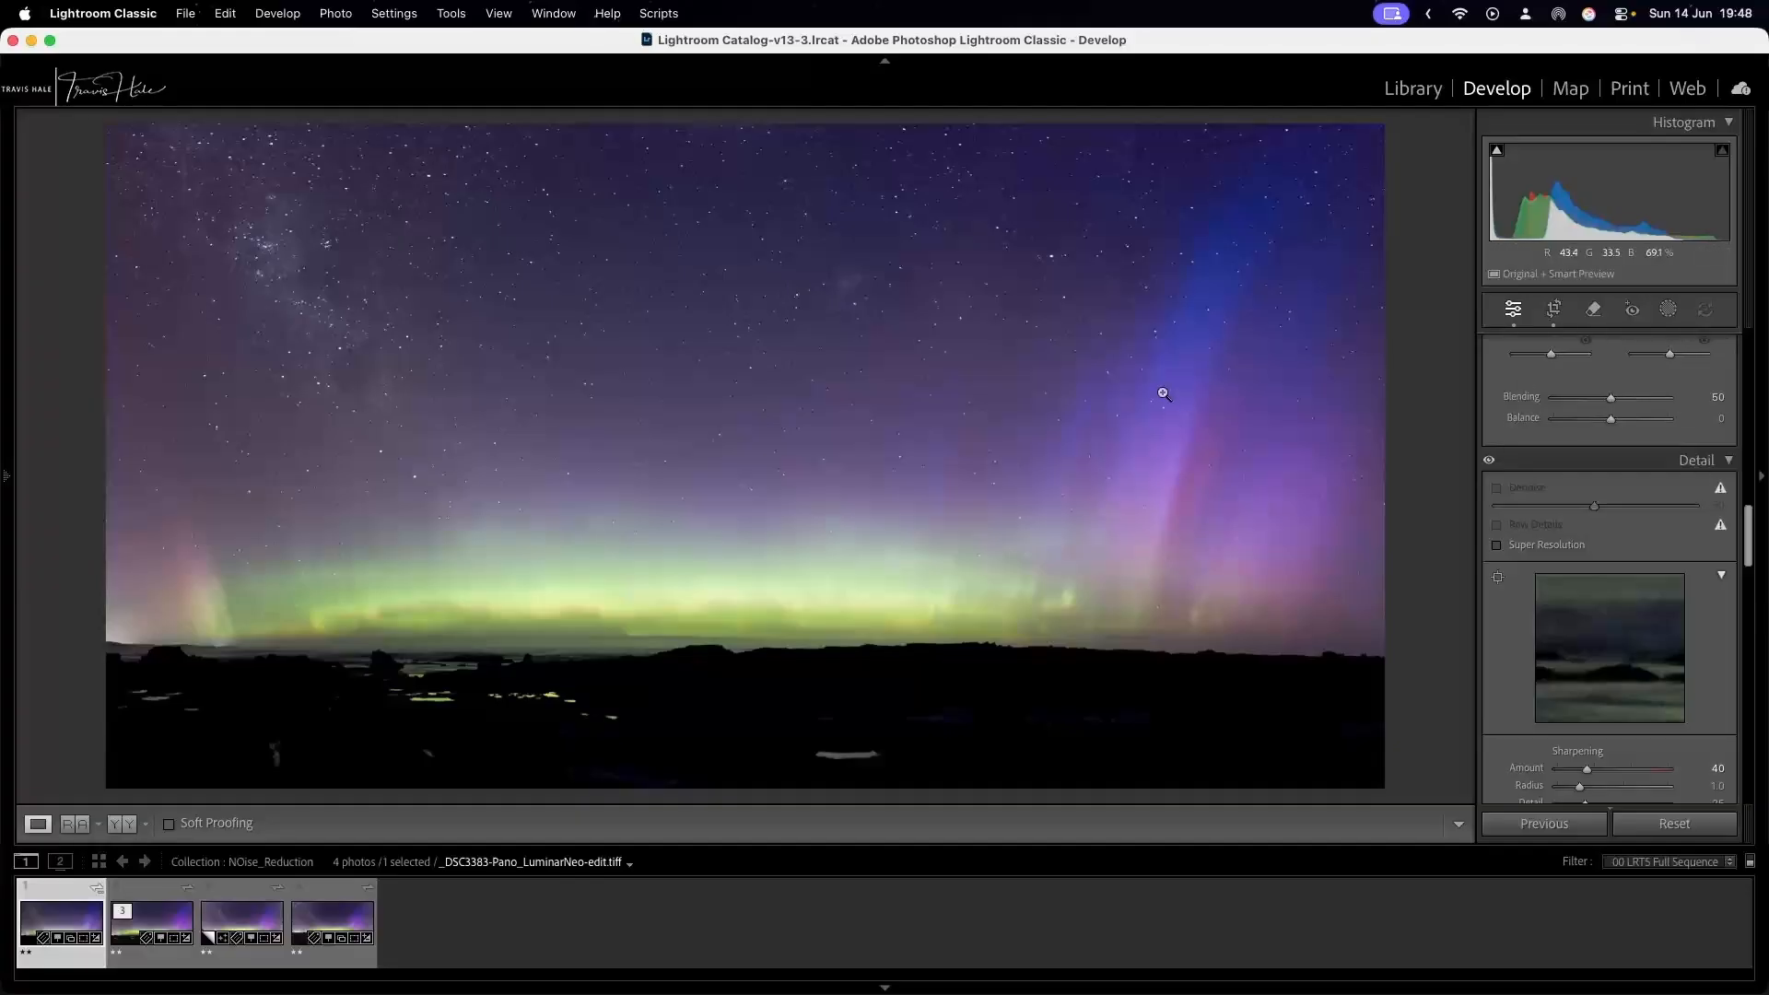
# Try manual noise reduction on _DSC3383-Pano.dng with Luminance and Color at 78, and return both values to 0.
pyautogui.click(319, 899)
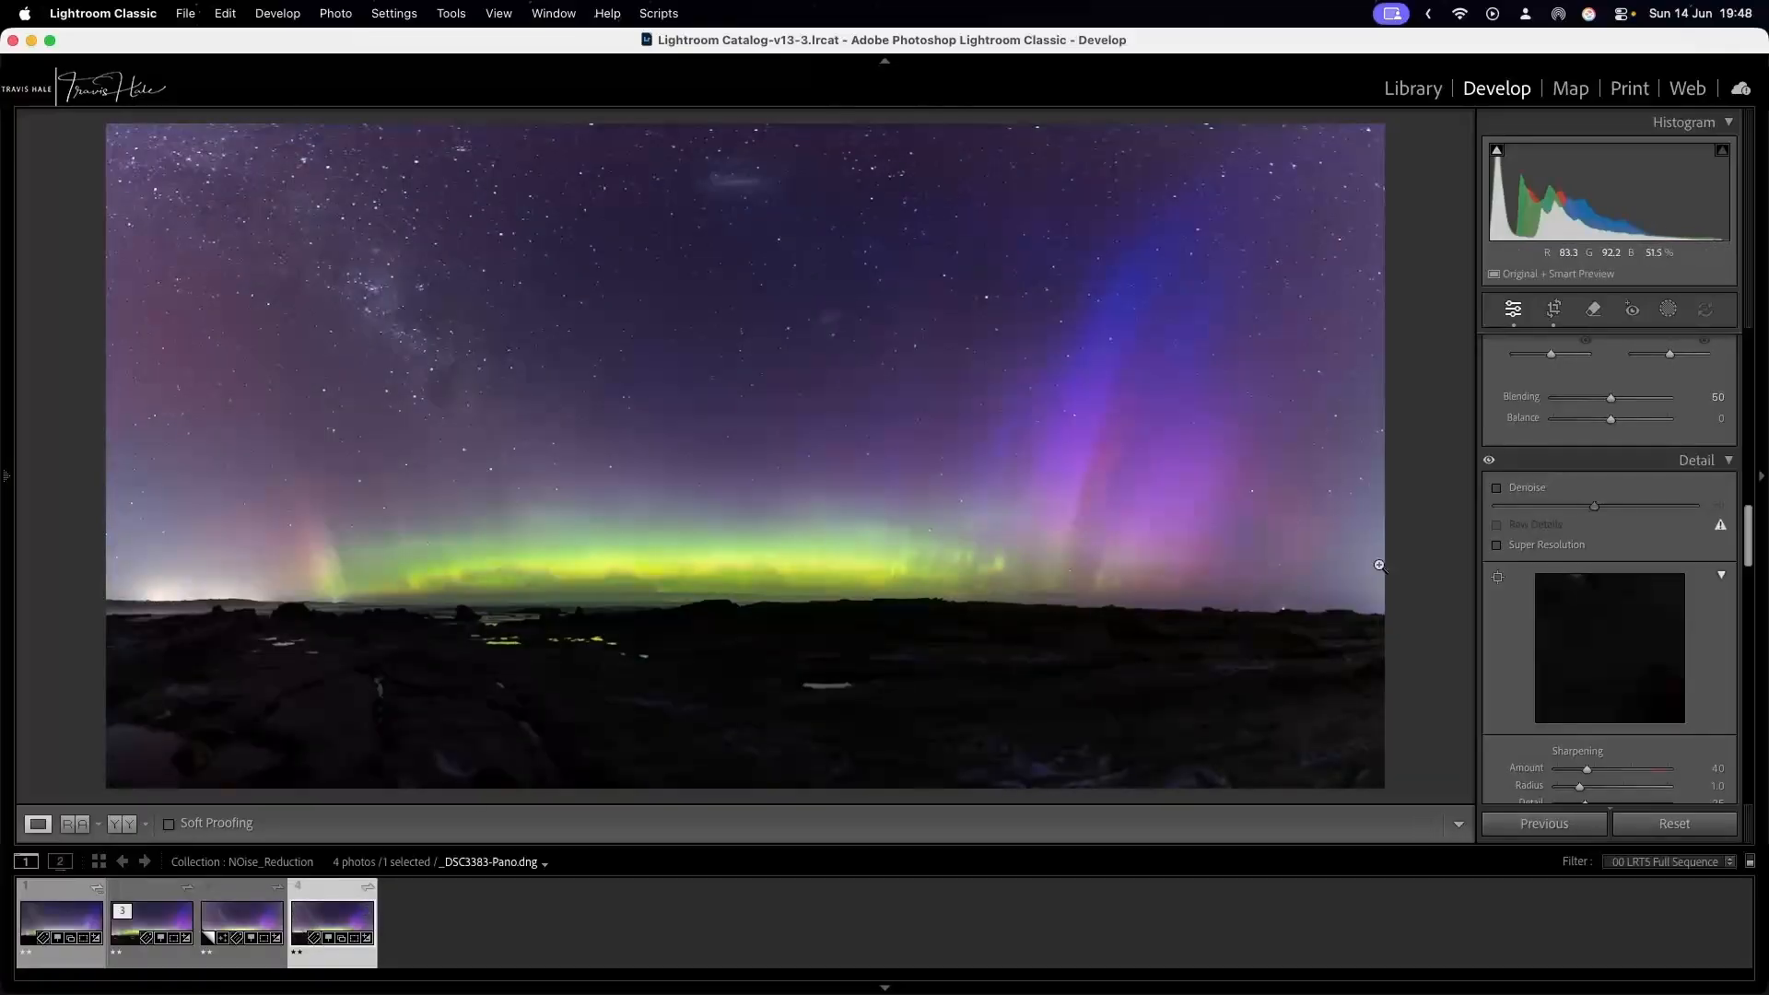
pyautogui.scroll(-5, 1471, 607)
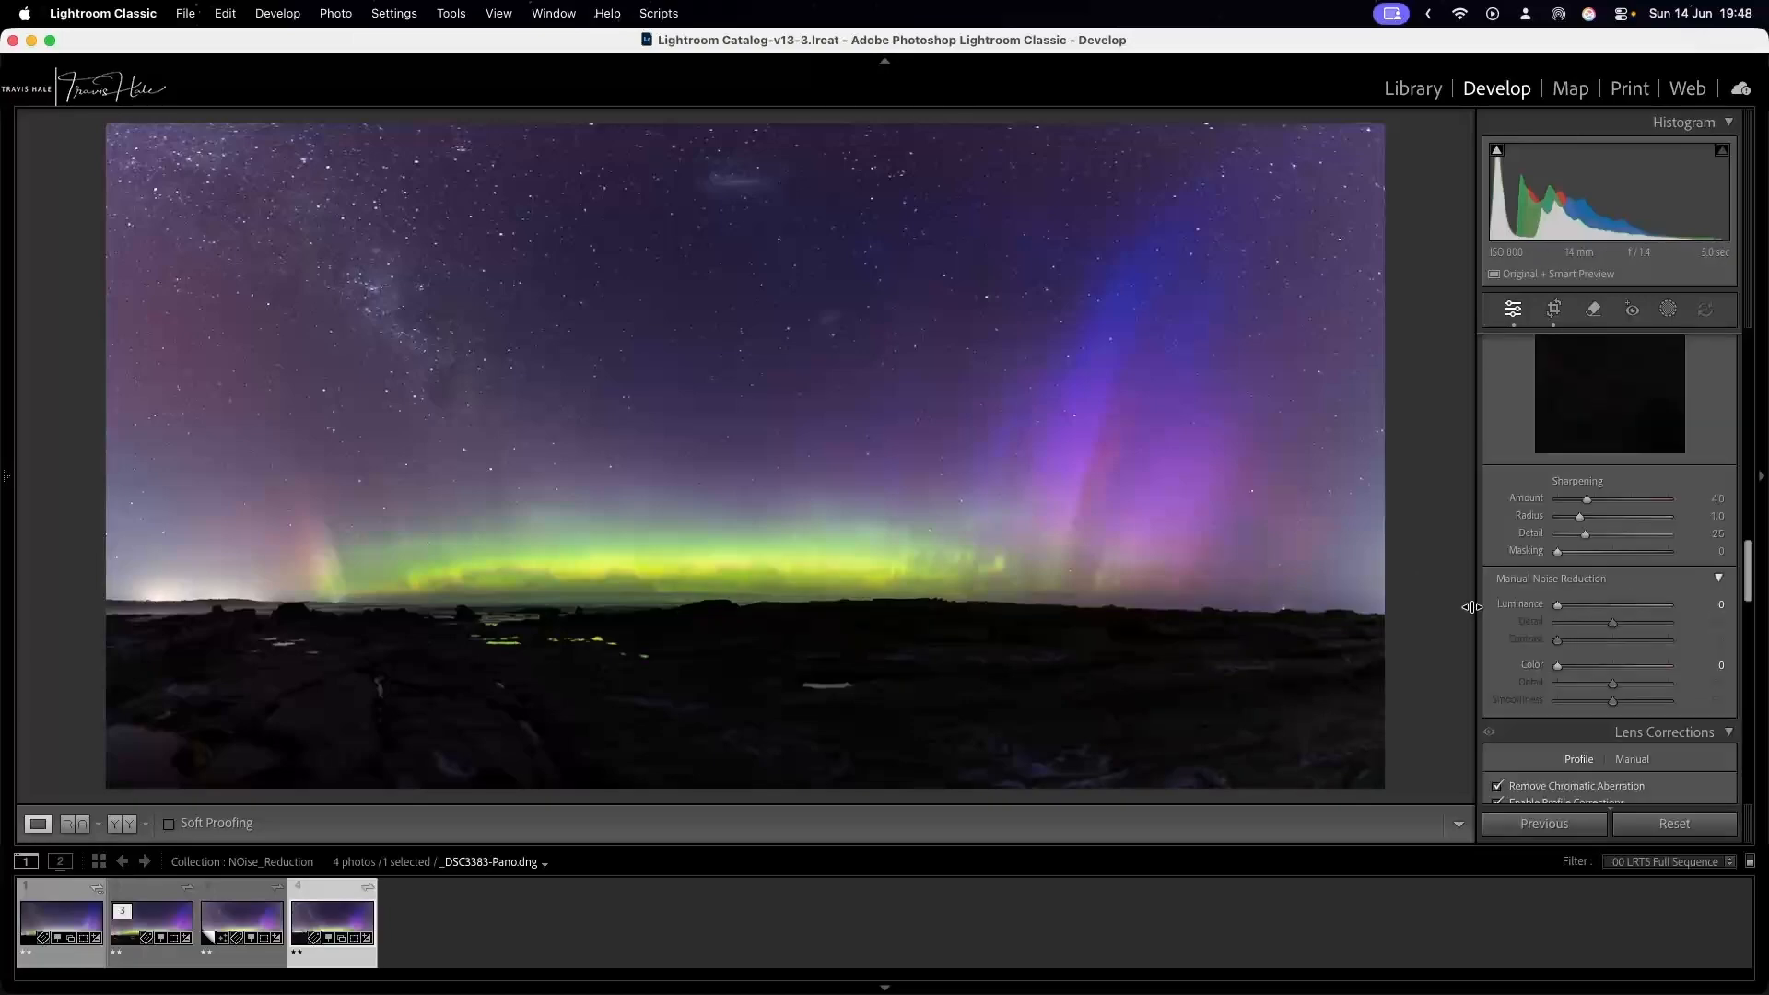
pyautogui.moveTo(1557, 604); pyautogui.dragTo(1600, 671)
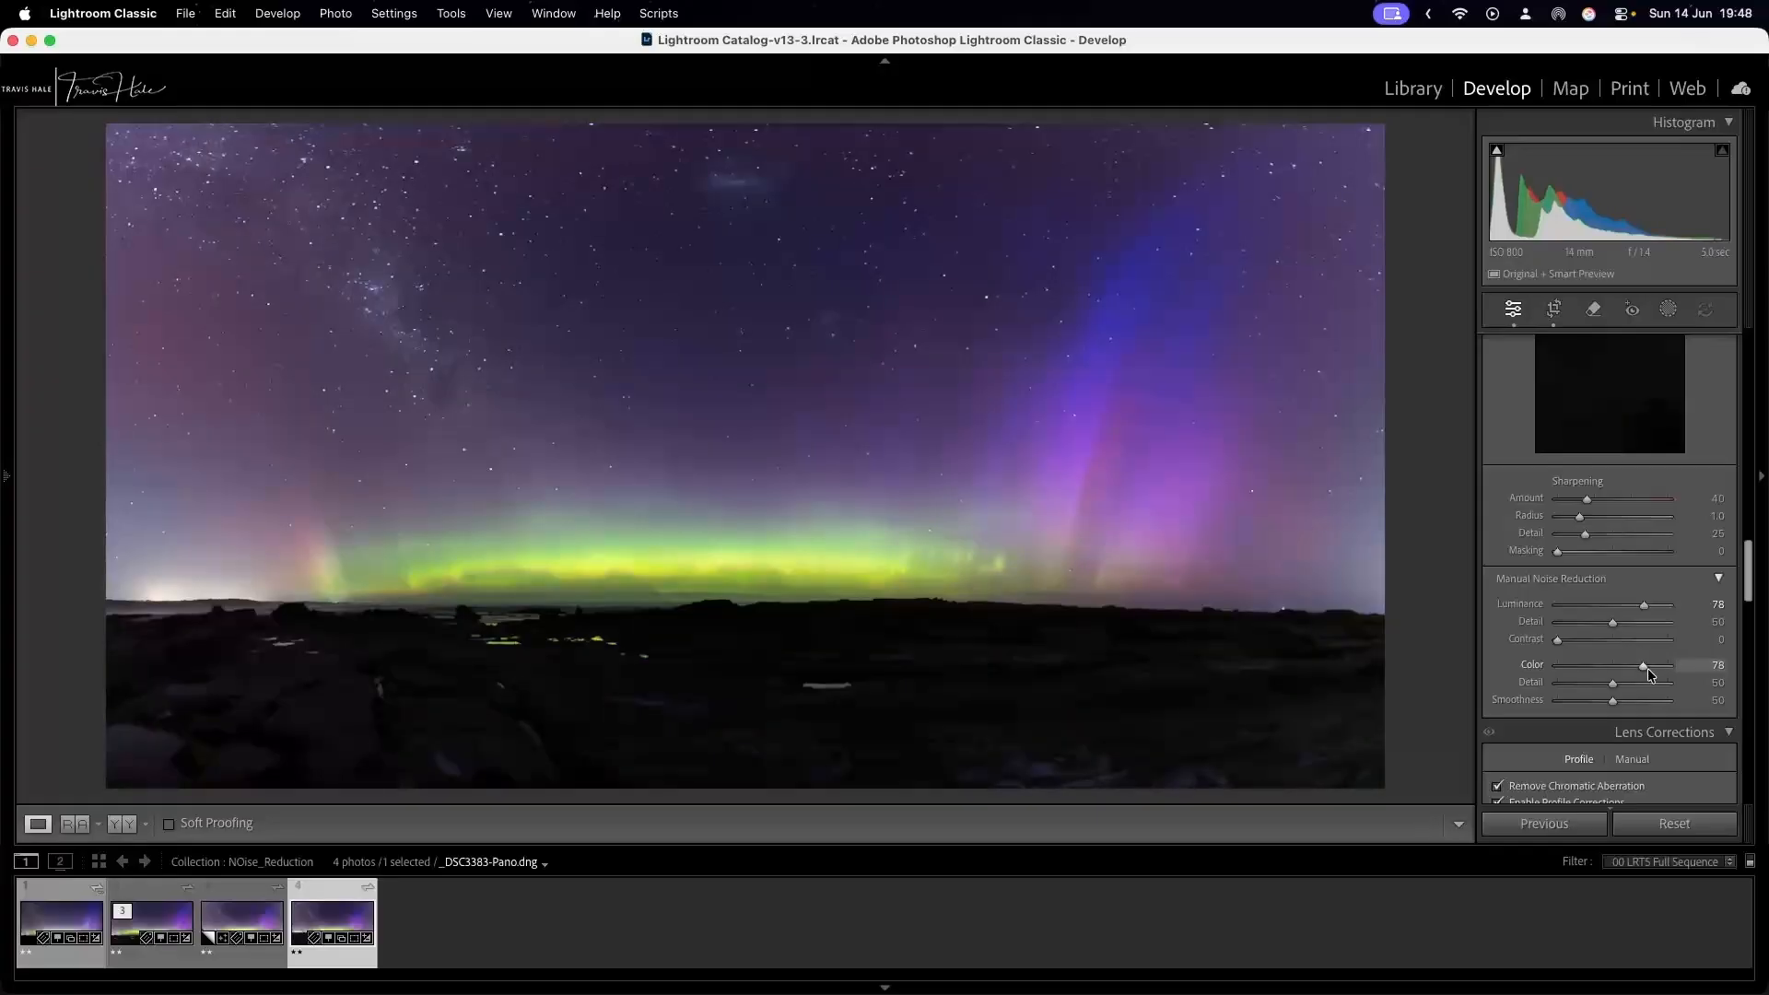
pyautogui.doubleClick(1645, 667)
pyautogui.moveTo(1644, 605); pyautogui.dragTo(1555, 609)
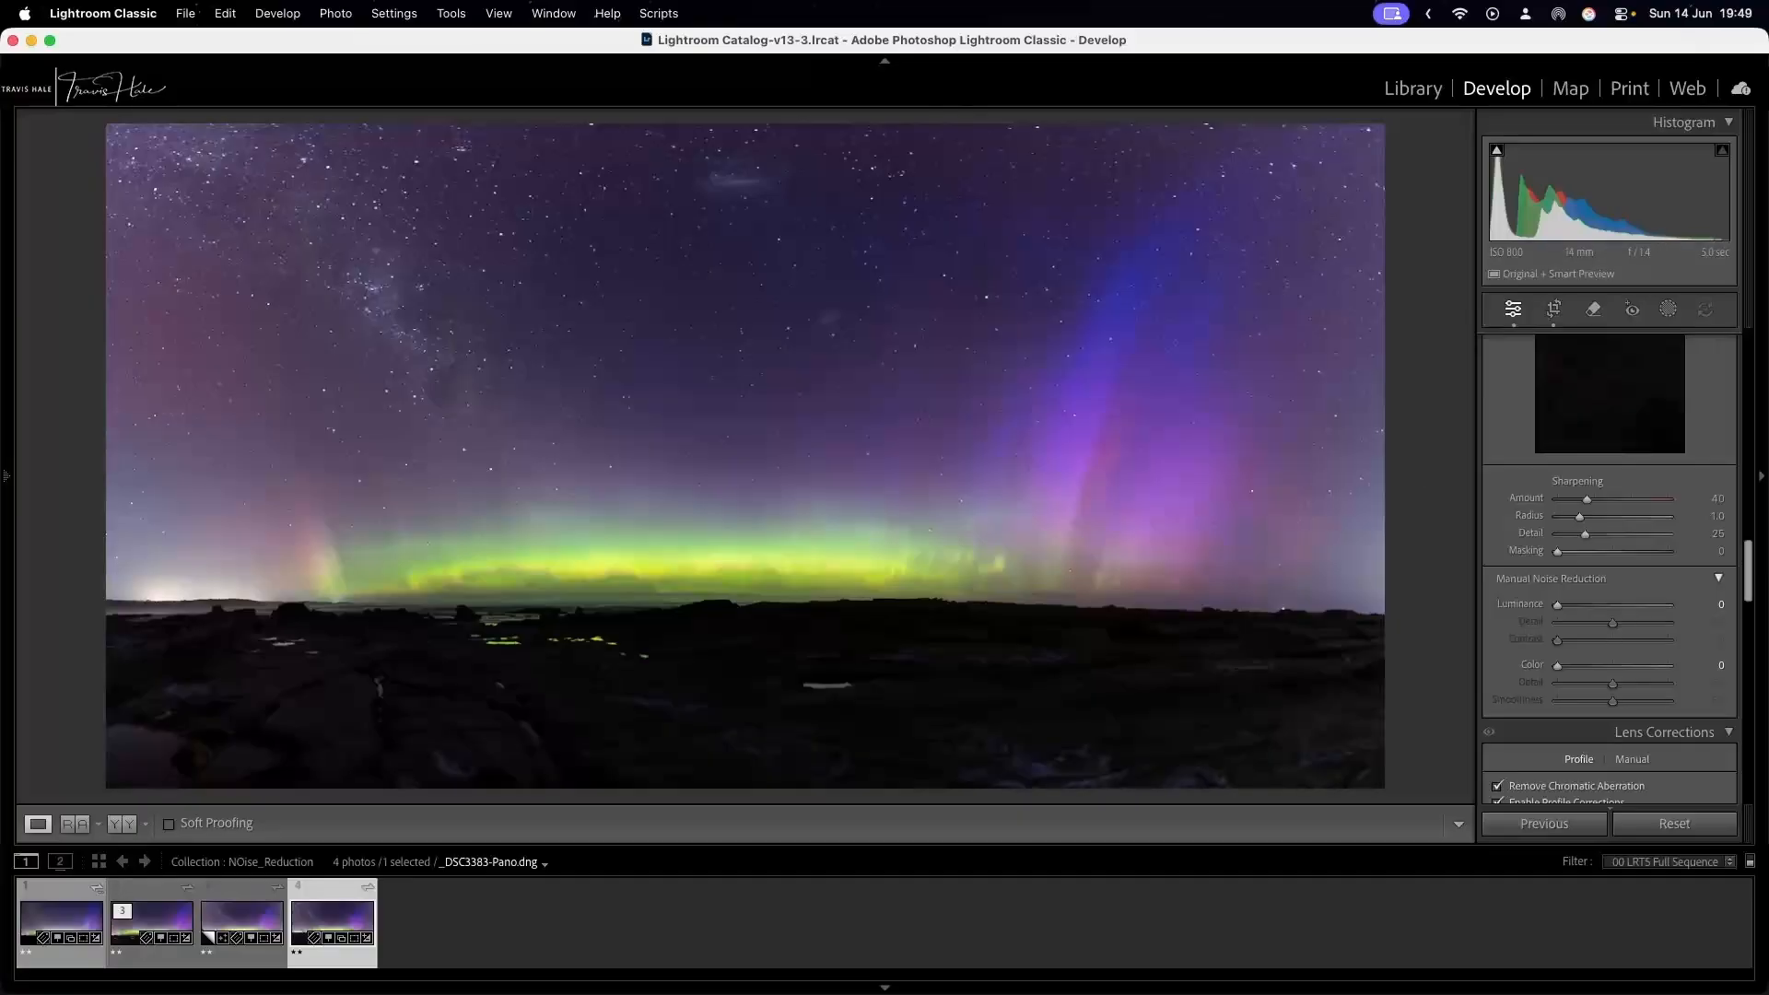
# Switch from Lightroom Classic to another open application.
pyautogui.press('super+Tab')
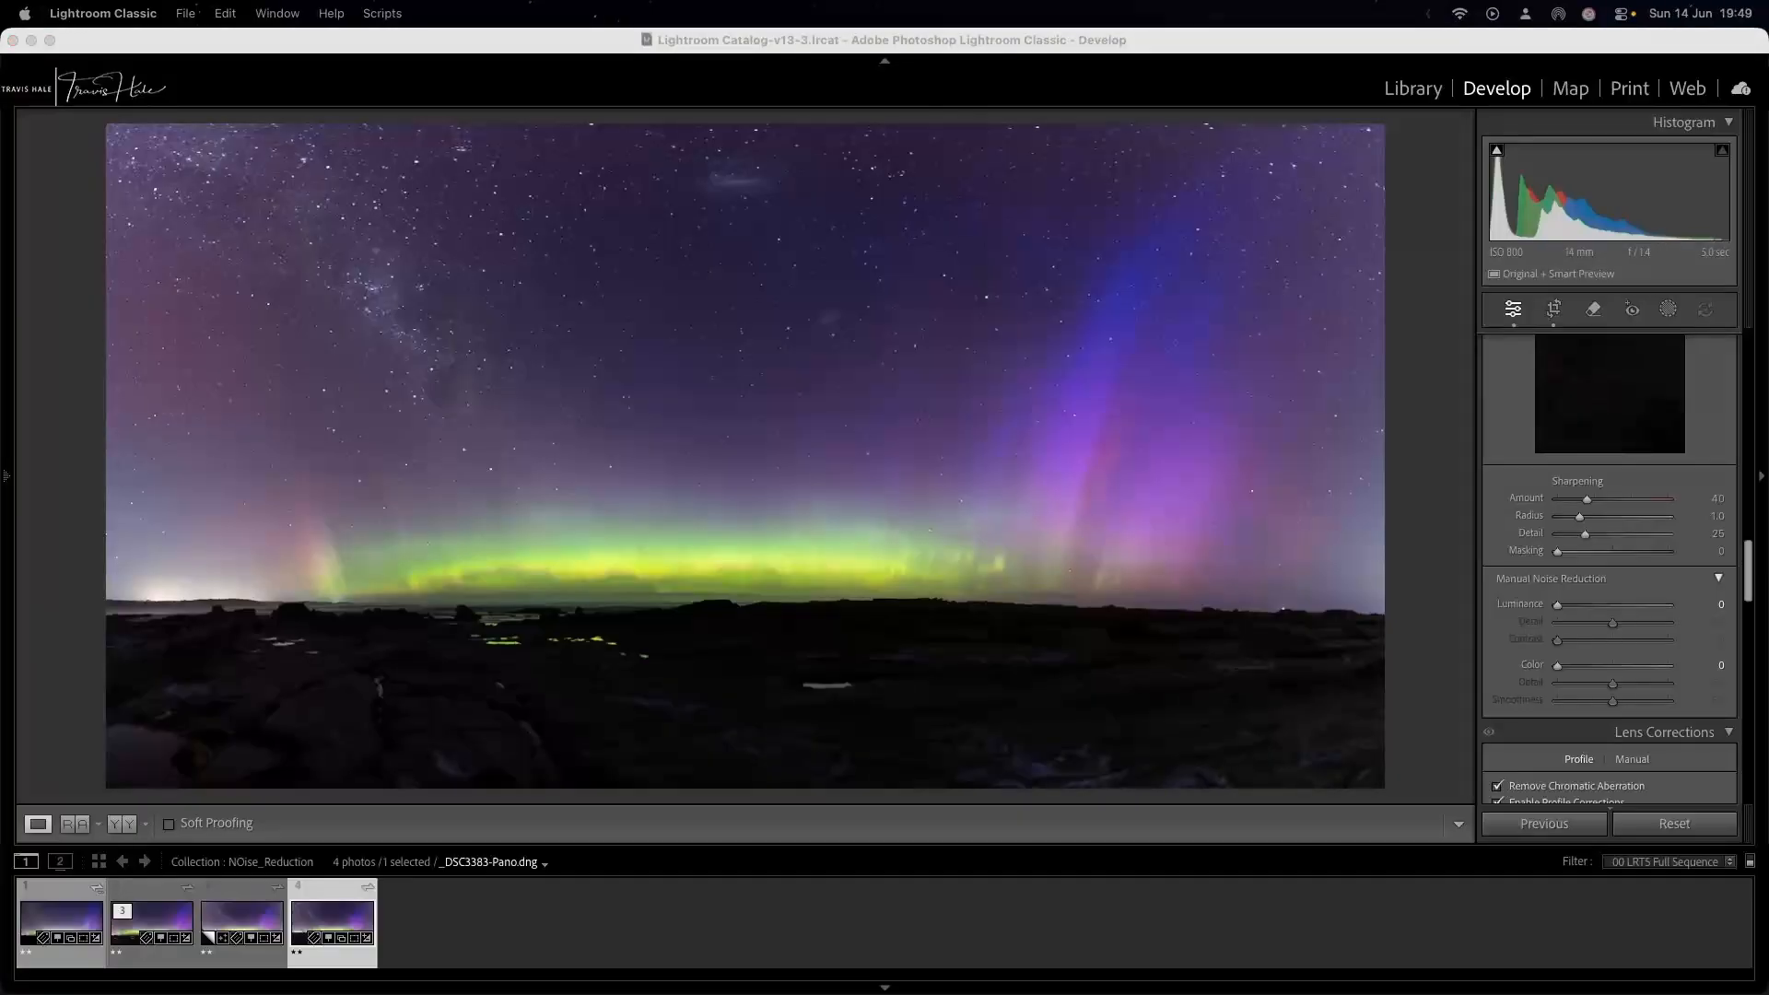